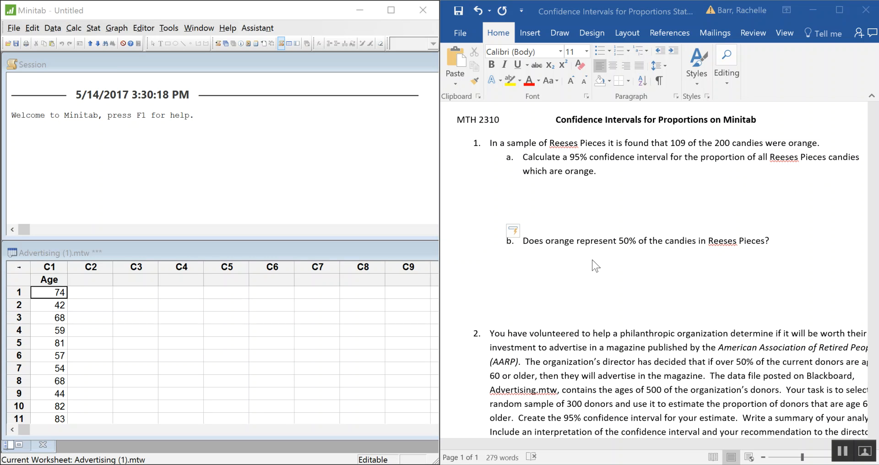
click(538, 191)
click(514, 190)
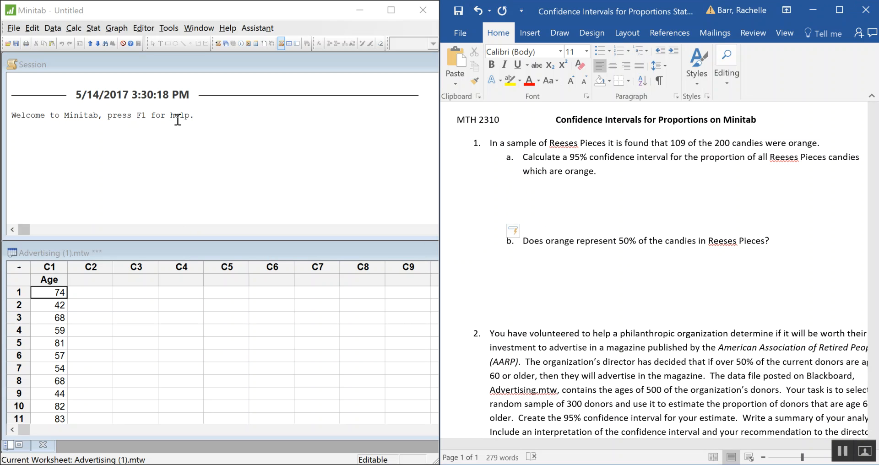
Start a 1 Proportion analysis in Minitab and set its data type to Summarized data
click(233, 175)
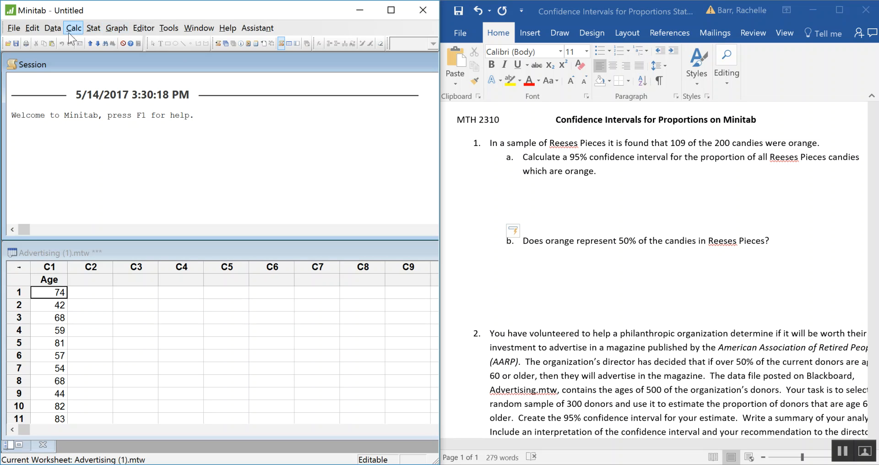
click(93, 28)
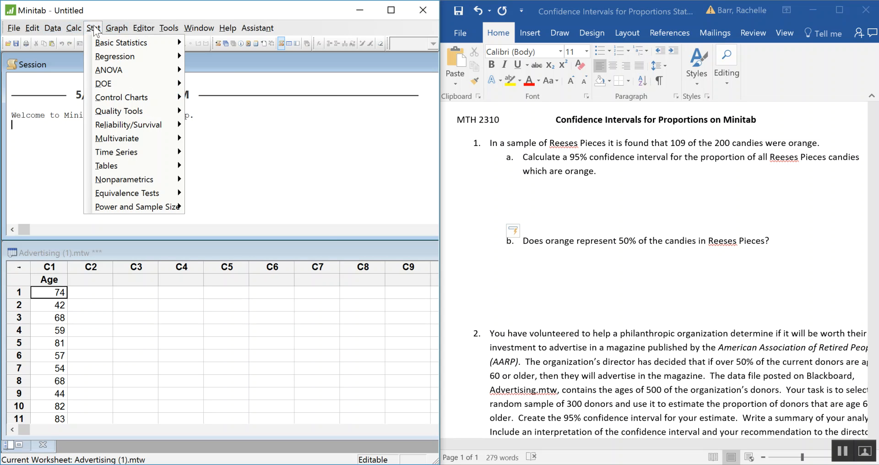
mouse_move(114, 50)
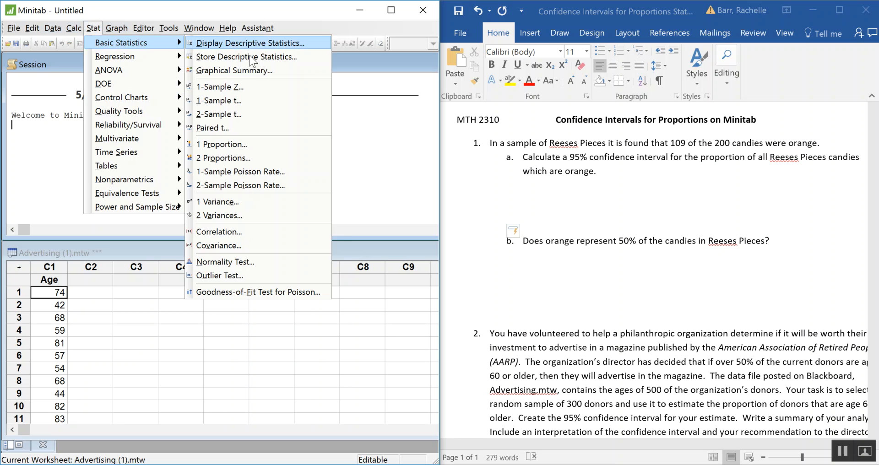
click(280, 146)
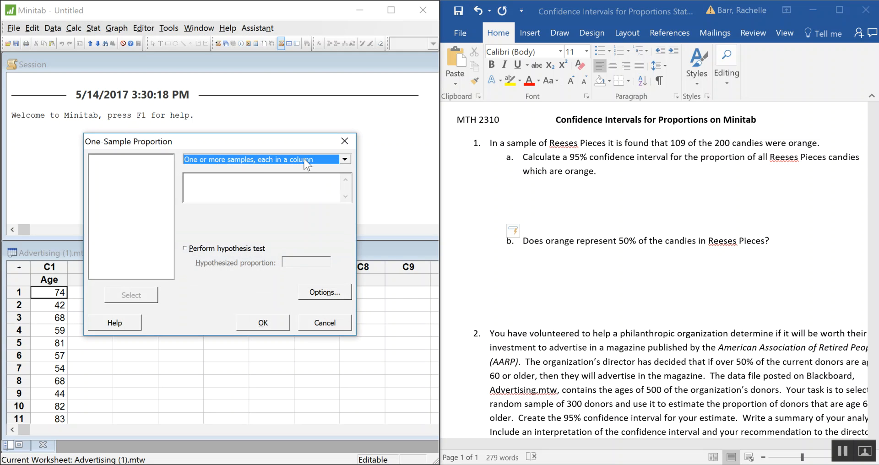
drag(268, 141, 283, 107)
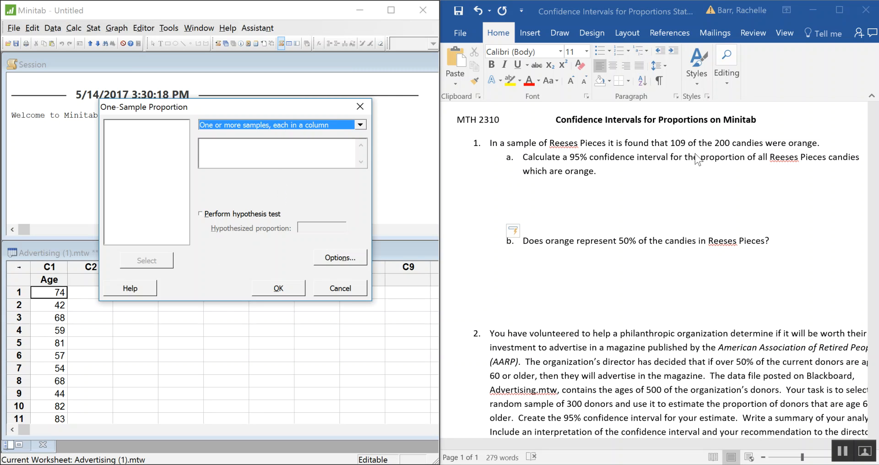
click(314, 131)
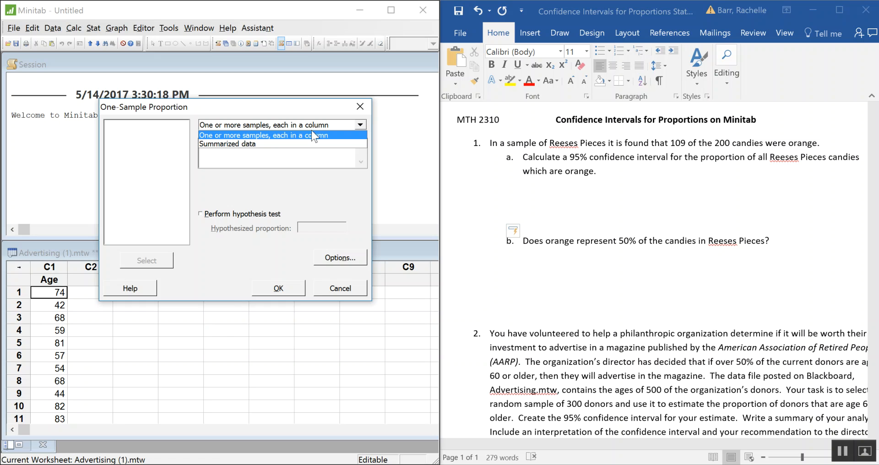
click(236, 144)
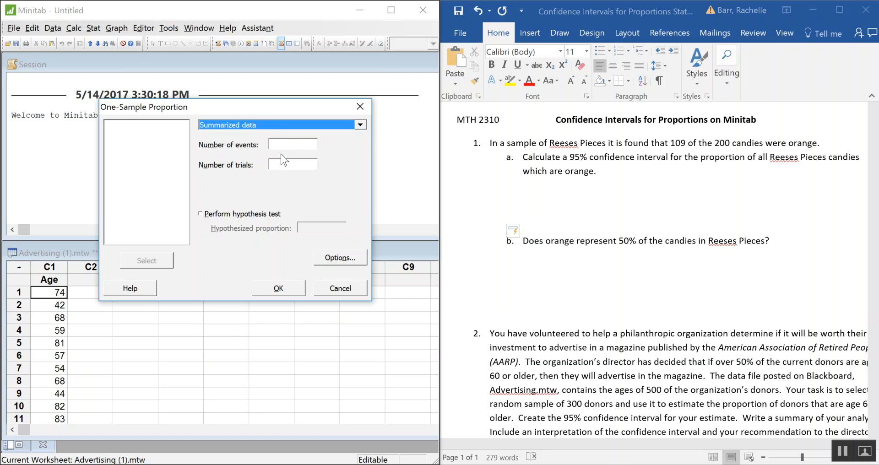
Enter 109 as the number of events and 200 as the number of trials
click(290, 145)
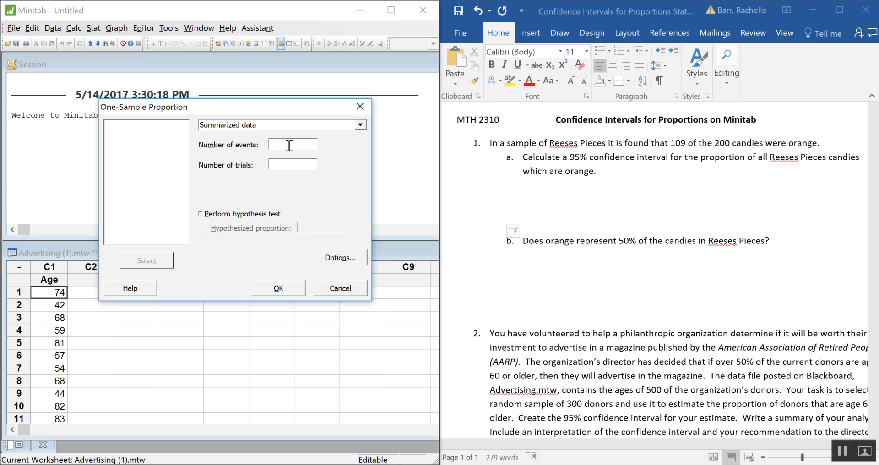
text(109)
click(298, 165)
text(200)
Set the method to Normal approximation, keep the confidence level at 95.0, and run the one-proportion analysis
click(347, 258)
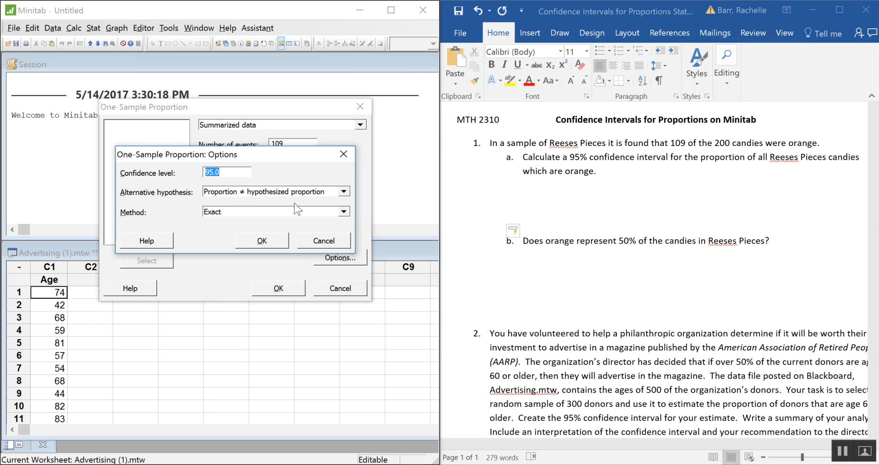
click(265, 212)
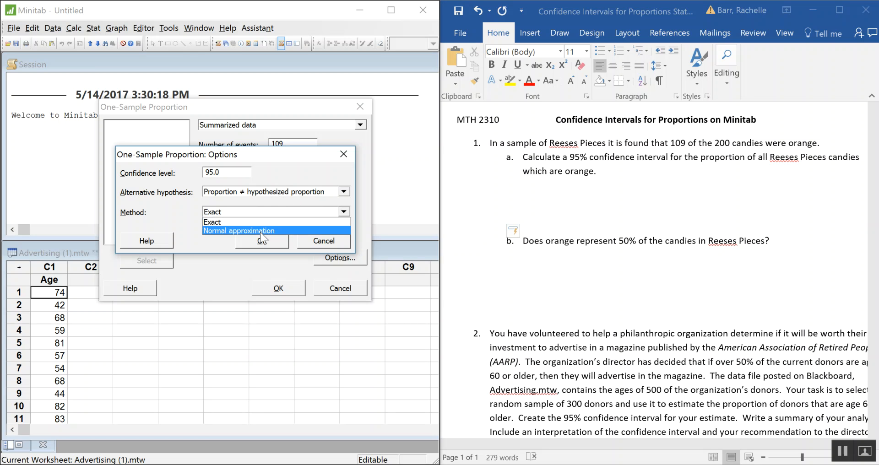
click(260, 230)
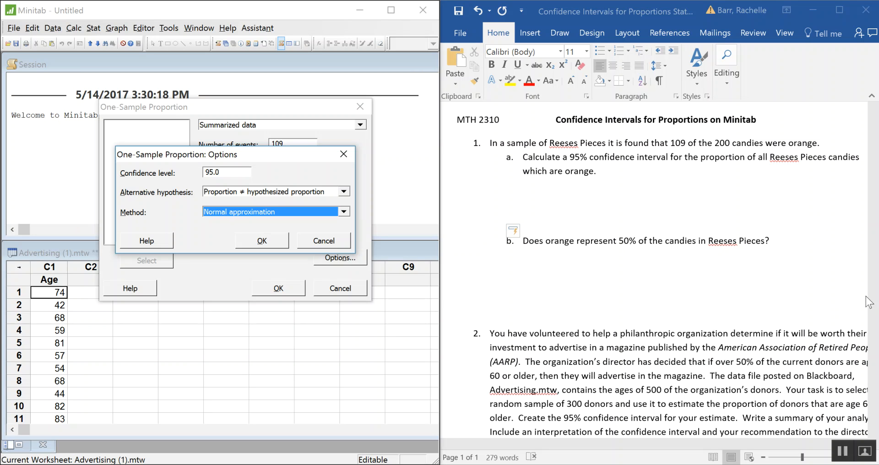
click(279, 245)
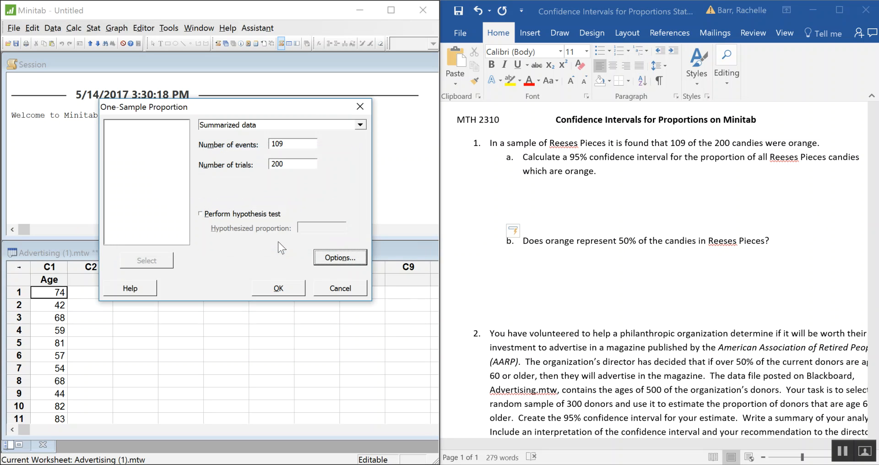
click(340, 259)
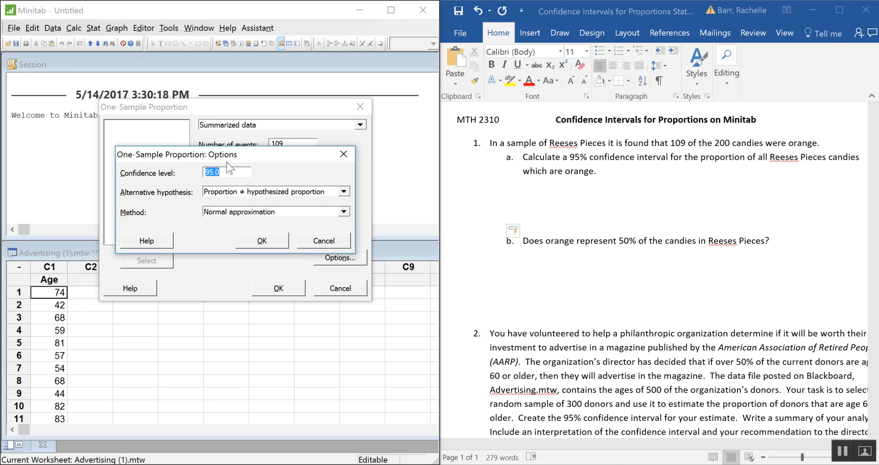
click(273, 239)
click(270, 290)
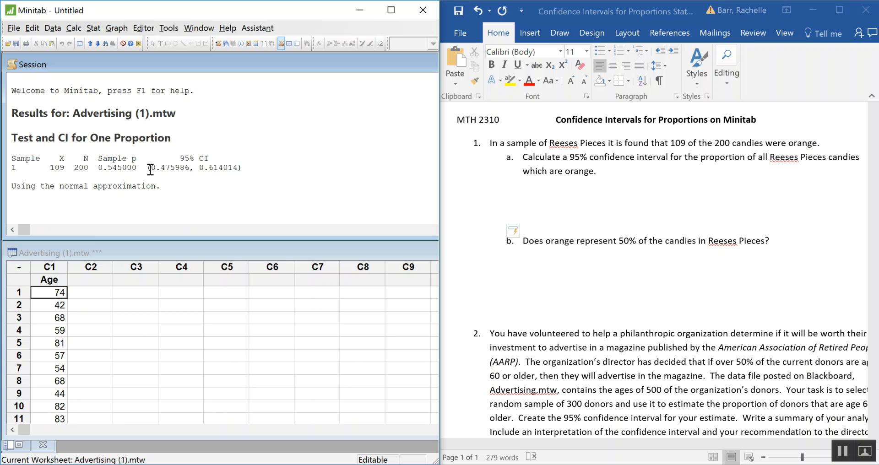
Copy the 95% confidence interval from the Minitab results into the Word document below question 1a
drag(148, 167, 245, 167)
key(ctrl+c)
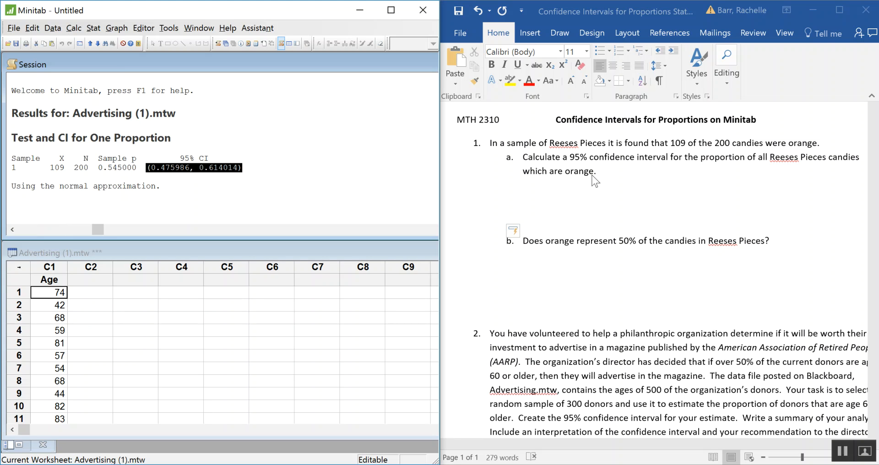
click(558, 202)
key(ctrl+v)
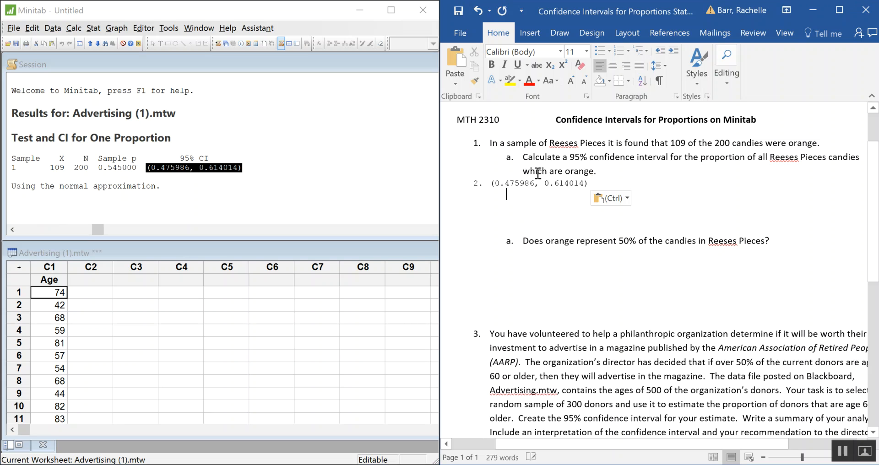
Remove the list numbering from the pasted interval and indent it under question 1a
click(491, 183)
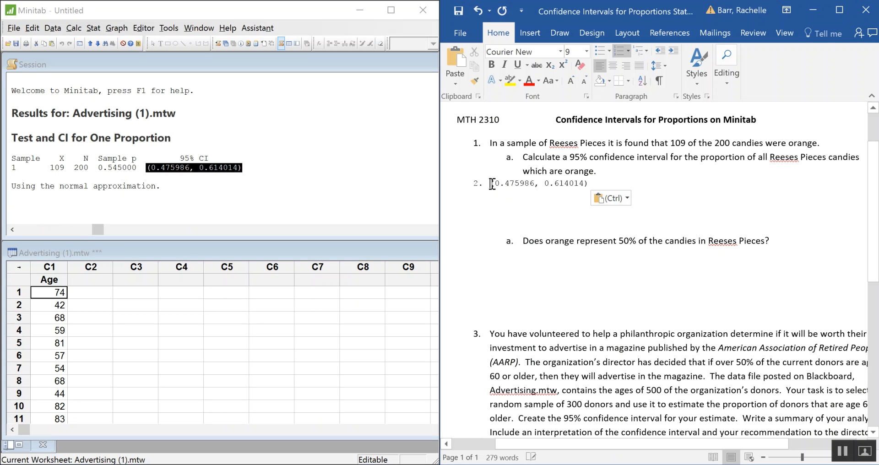
click(619, 50)
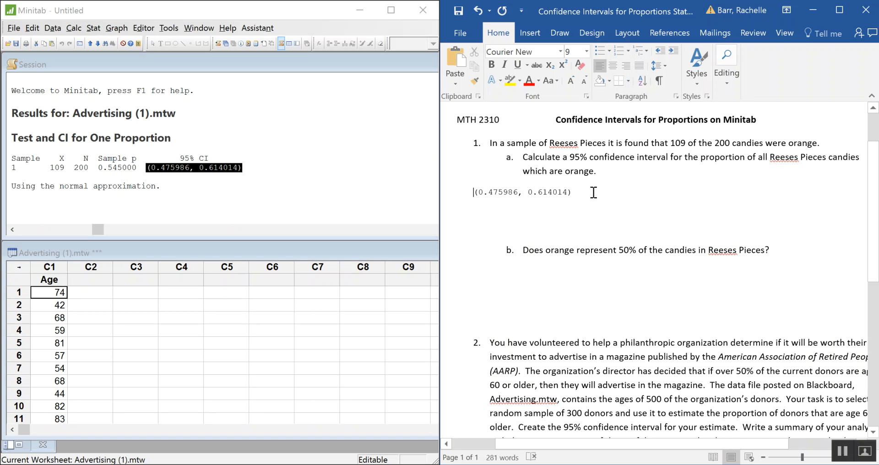
key(Tab)
key(Tab)
Make the pasted confidence interval bold and enlarge its font several sizes, beyond 14 pt
drag(622, 194, 546, 185)
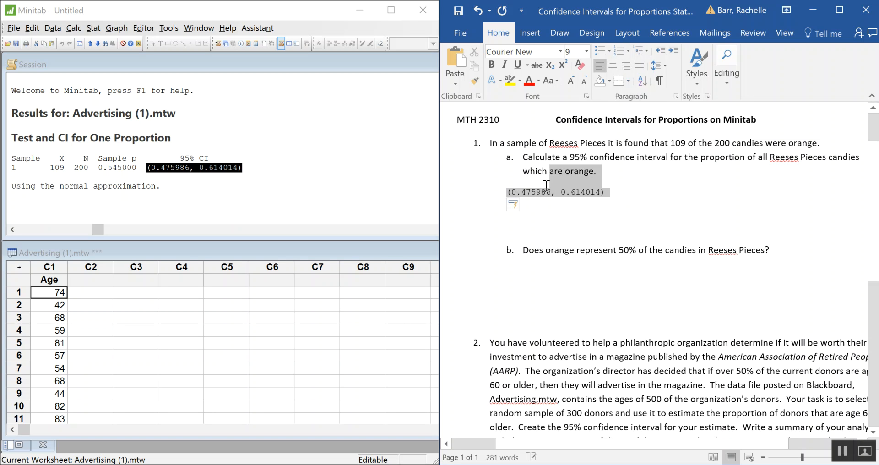
click(546, 185)
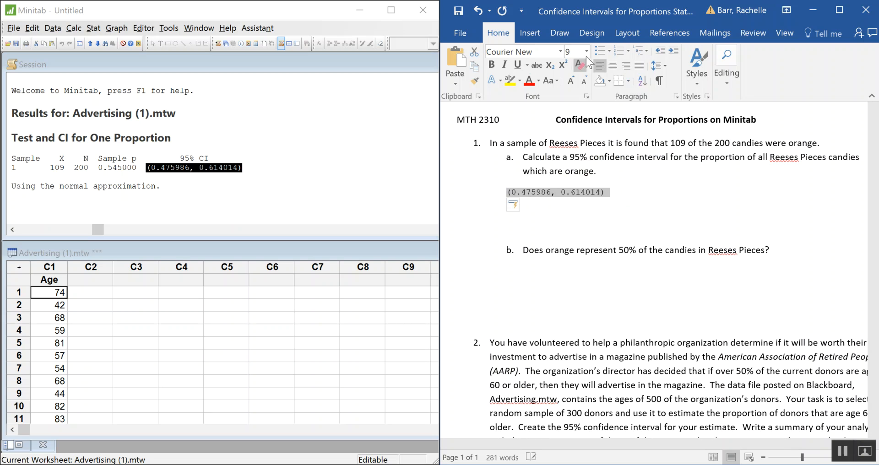
click(490, 65)
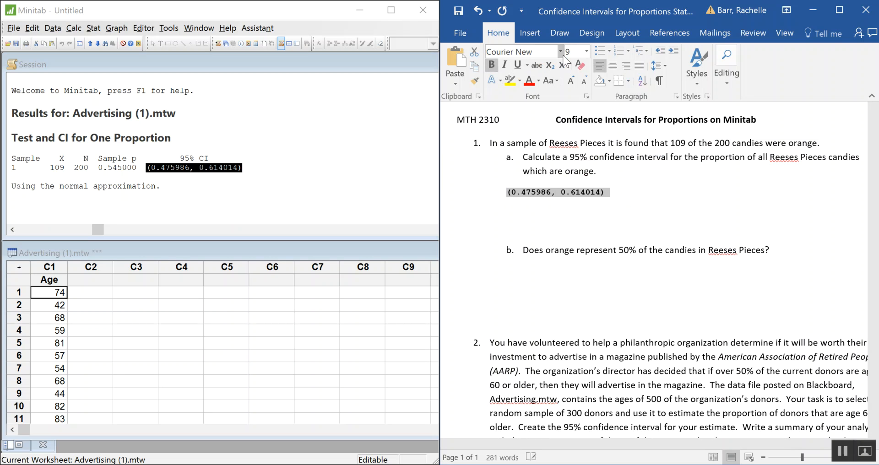
click(571, 79)
click(571, 78)
click(571, 79)
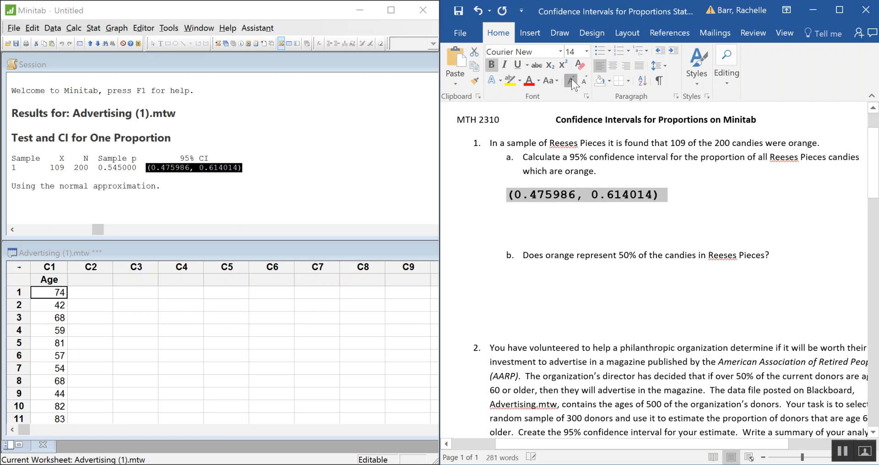
click(571, 79)
click(571, 79)
Adjust the blank lines between the interval and question b, leaving room for a written interpretation
click(590, 224)
key(Delete)
key(Delete)
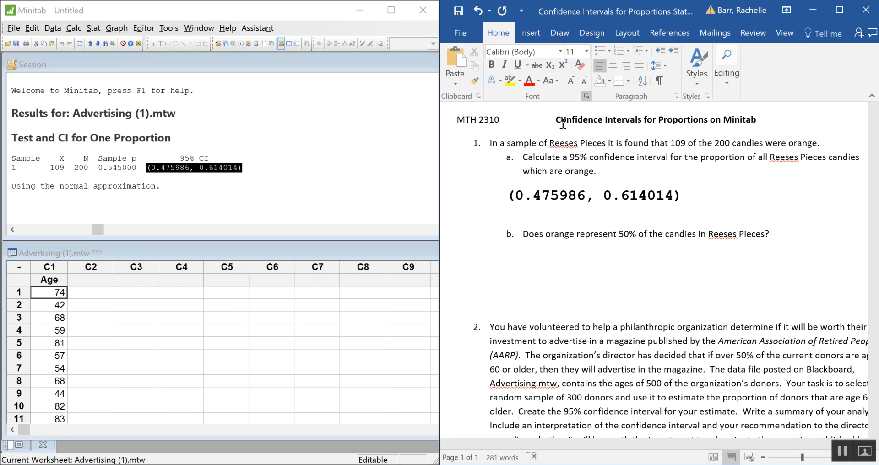
key(Return)
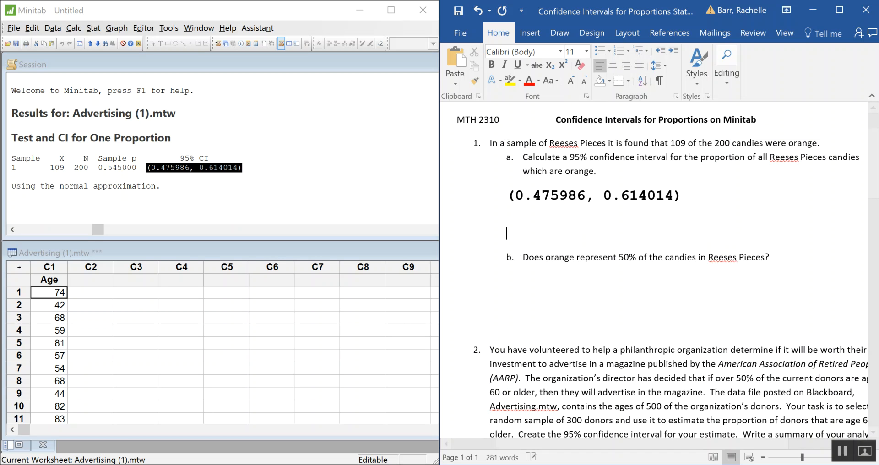
Begin the interpretation below the interval with "We are 95% confident that the proportion of orange candies is"
key(Up)
text(We are )
text(95)
text(% )
text(confi)
text(n)
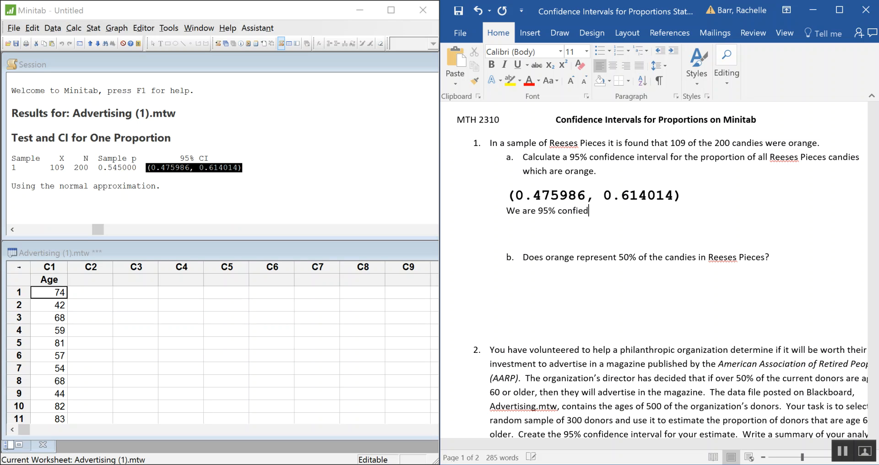
key(BackSpace)
key(BackSpace)
text(dent that the)
key(BackSpace)
key(BackSpace)
key(BackSpace)
text(the propor)
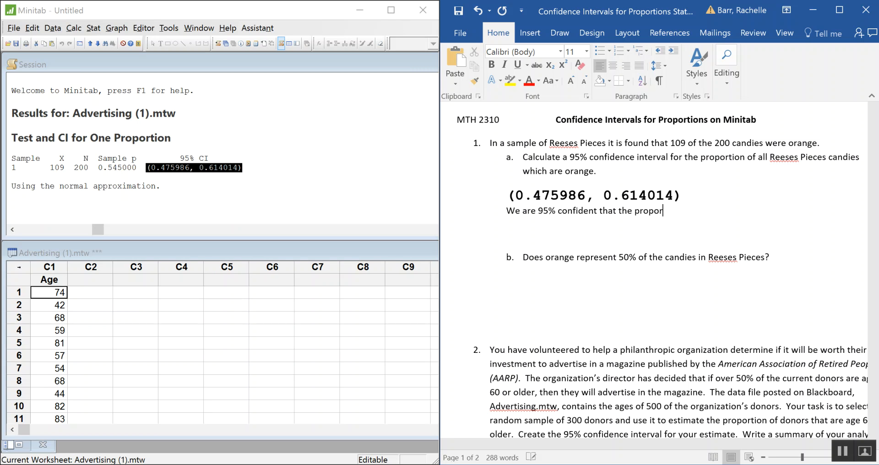
text(tion of orange candies is b)
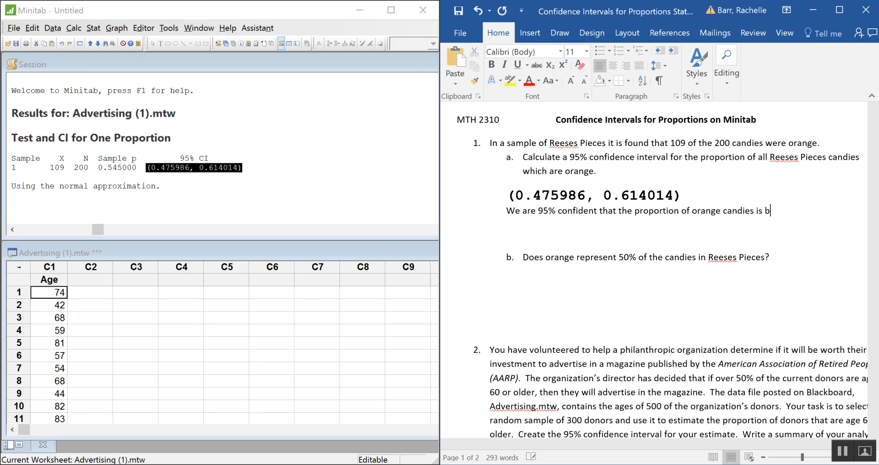
key(BackSpace)
Continue the interpretation sentence with "in all Reese Pieces is between"
text(in all Reese P)
text(ieces)
text( is b)
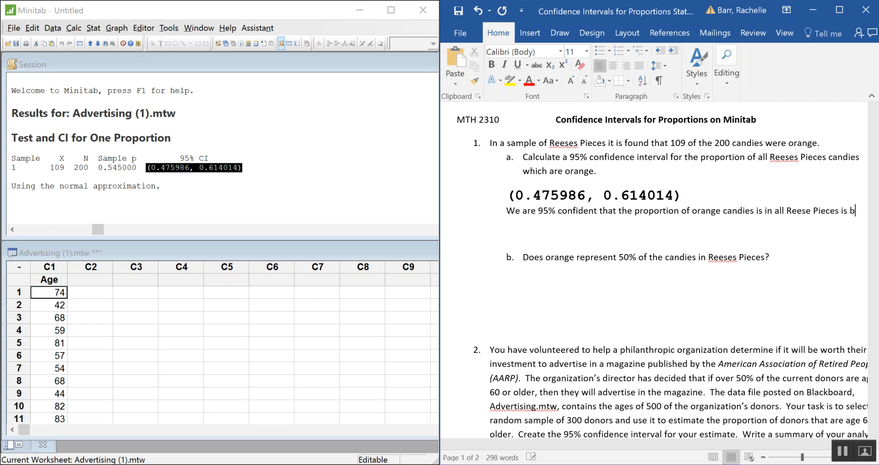
text(ete)
key(BackSpace)
text(ween)
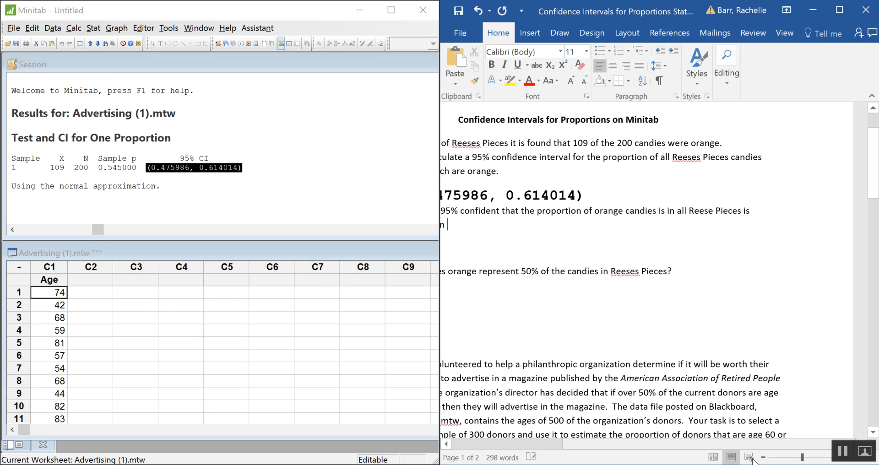
Complete the interpretation sentence with the interval limits "47.60% and 61.40%."
scroll(582, 448, left, 3)
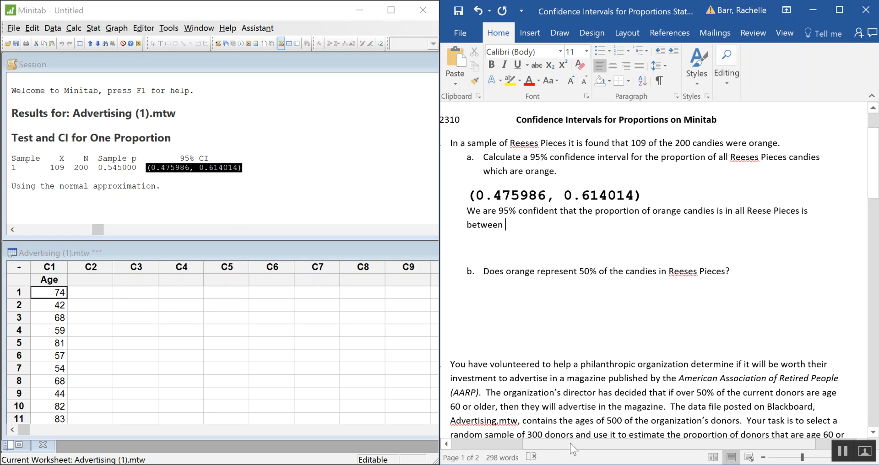
text(47)
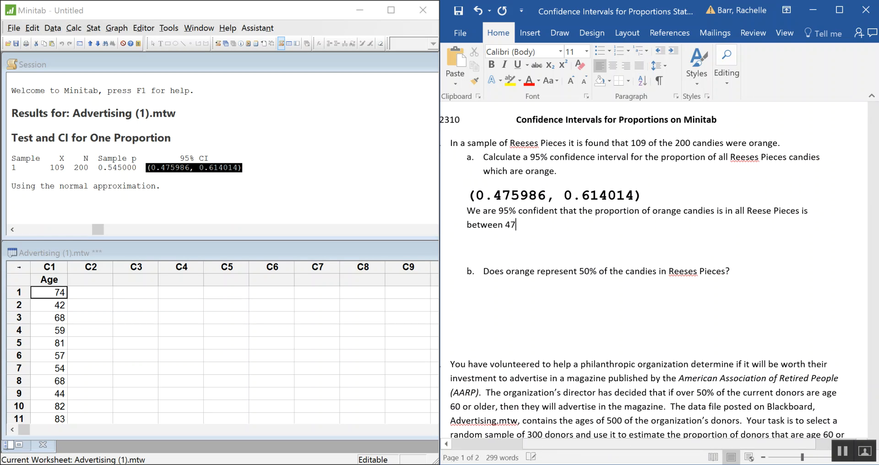
text(.60% and 61.40%)
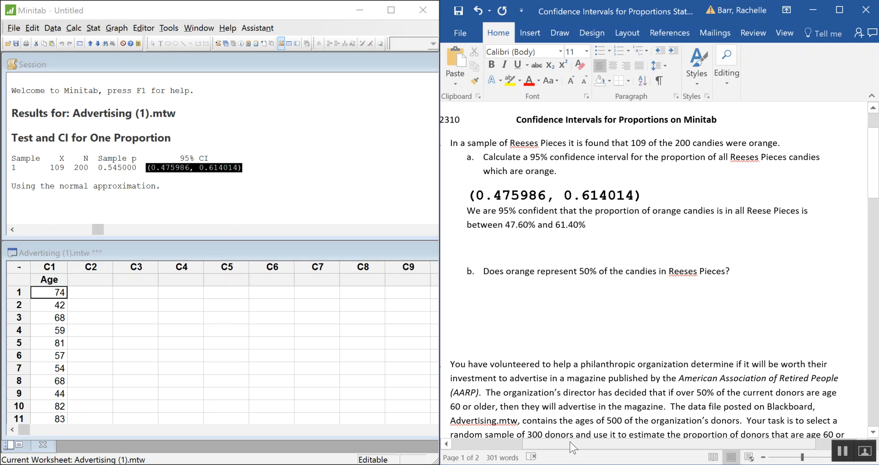
text(.)
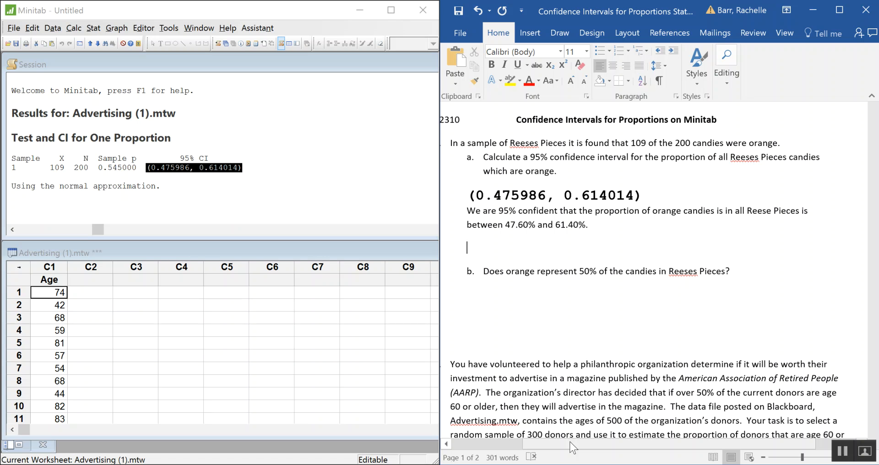
Add a bold "Margin of Error:" label on the line below the written interpretation
text(Margin of Error:)
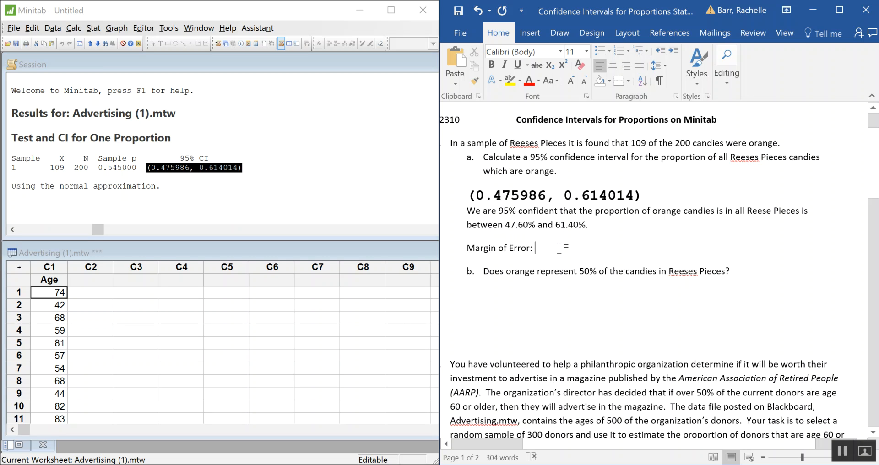
drag(559, 247, 486, 249)
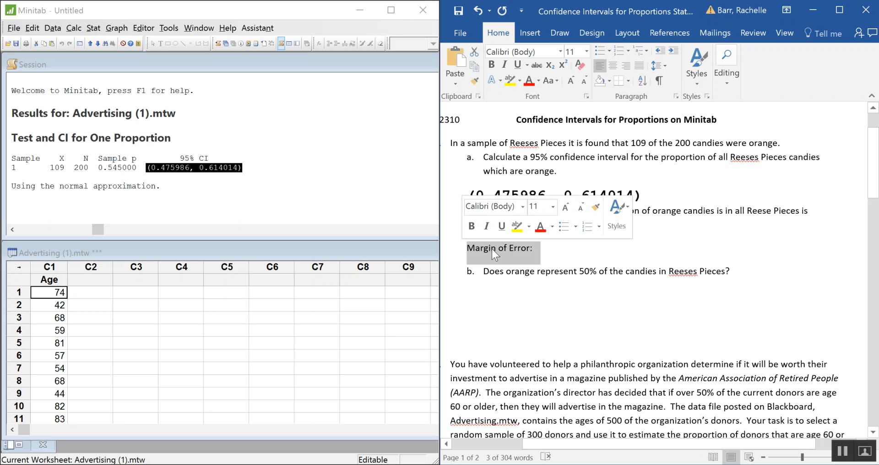
key(ctrl+b)
click(627, 248)
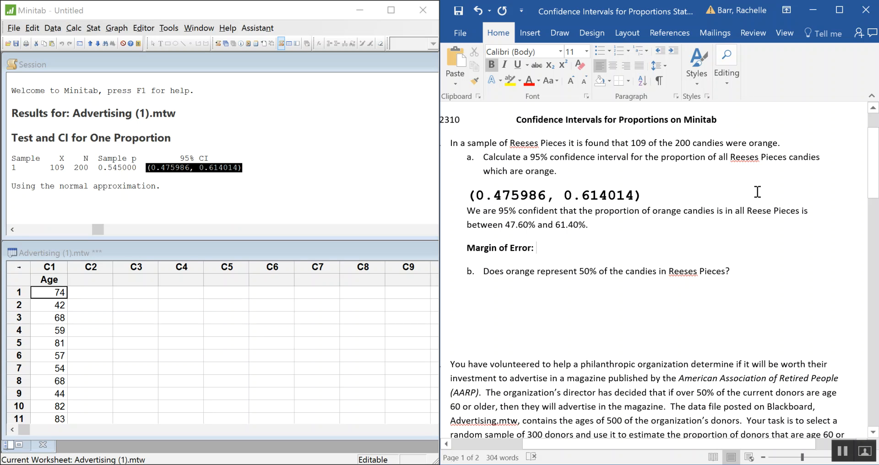
Enter the margin of error subtraction ".614014-.545=" after the label, using the upper limit and the sample proportion
click(167, 187)
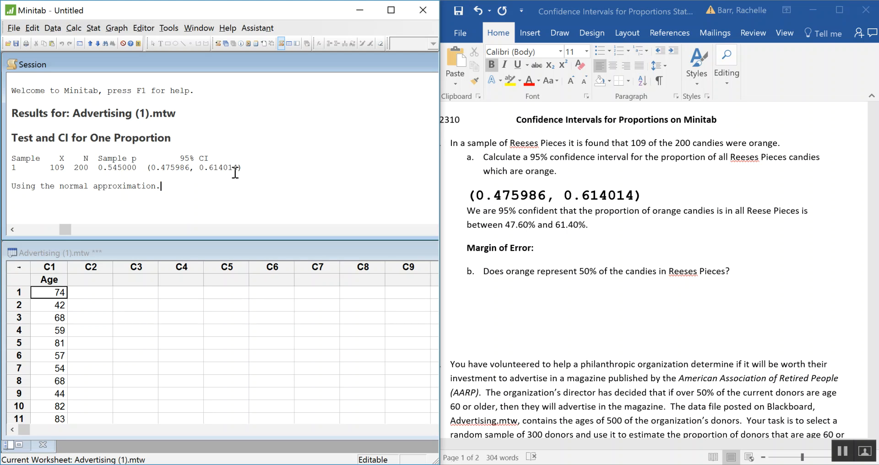
click(553, 251)
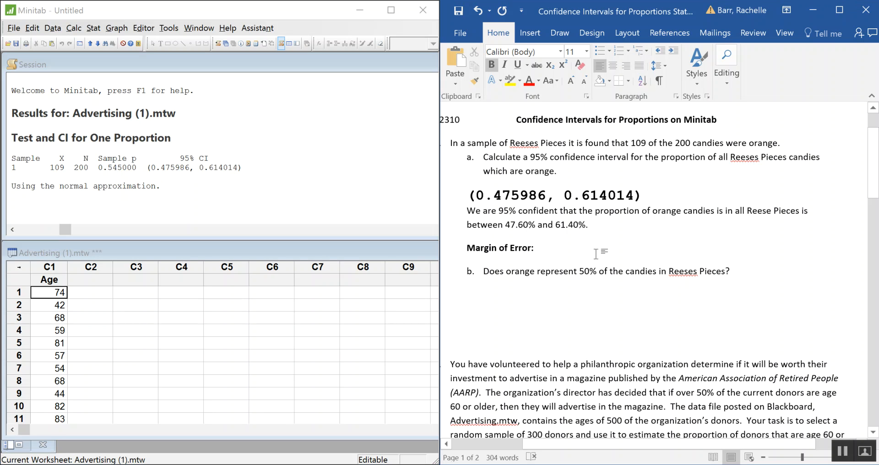
text(.)
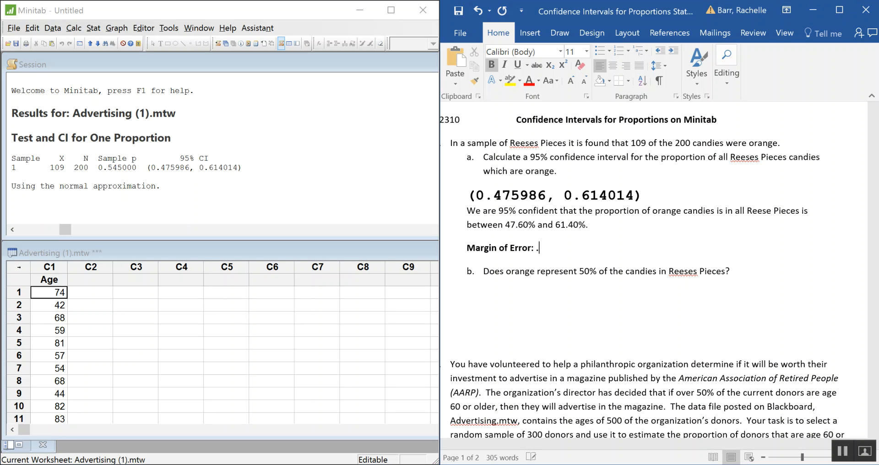
text(614014-.545=)
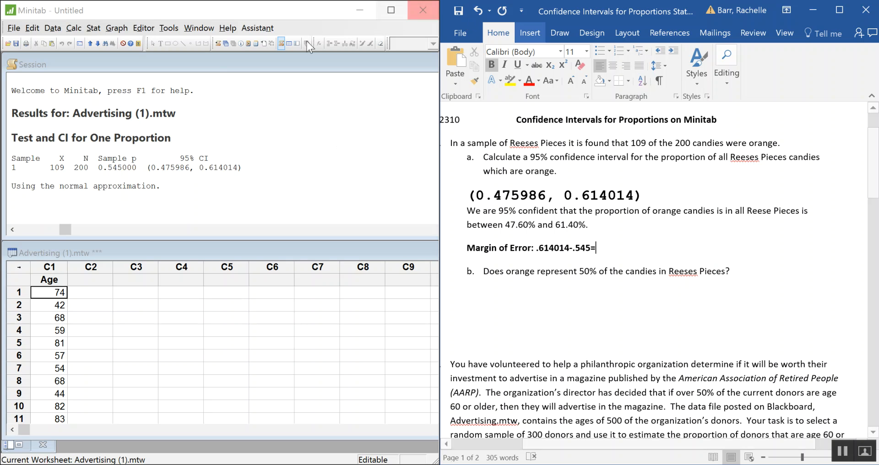
click(74, 28)
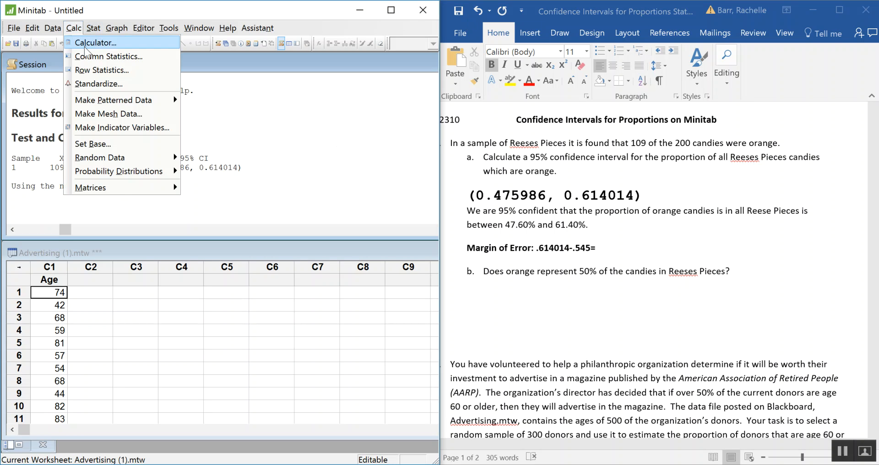
click(87, 43)
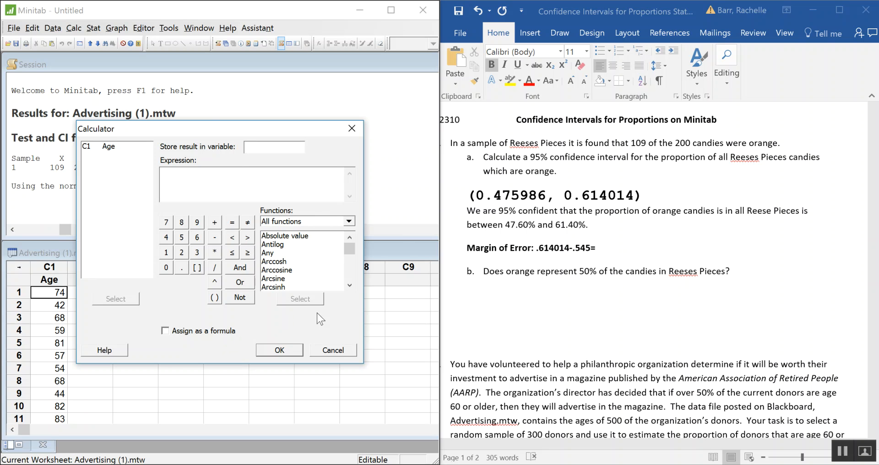
click(333, 350)
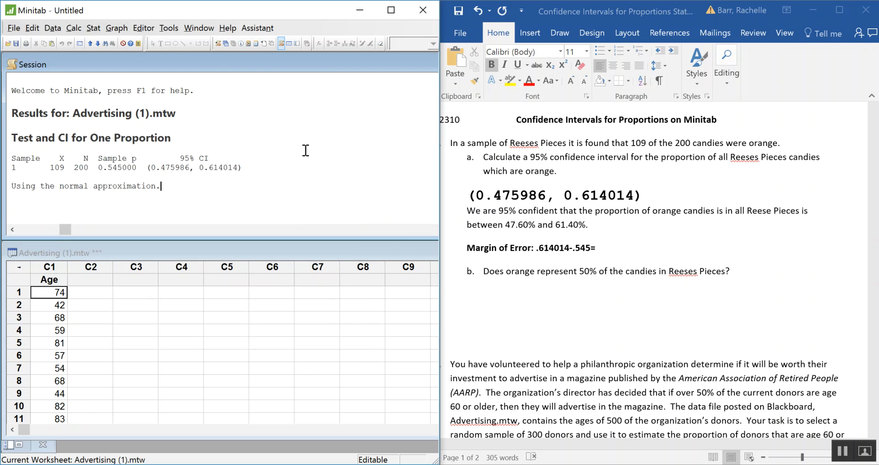
Open Microsoft Calculator from Minitab and move its window over Minitab, clear of the Word document
click(167, 29)
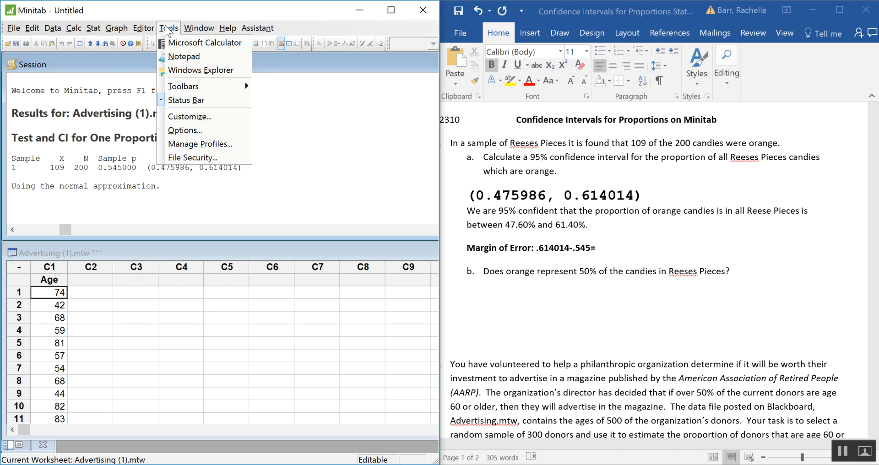
mouse_move(184, 29)
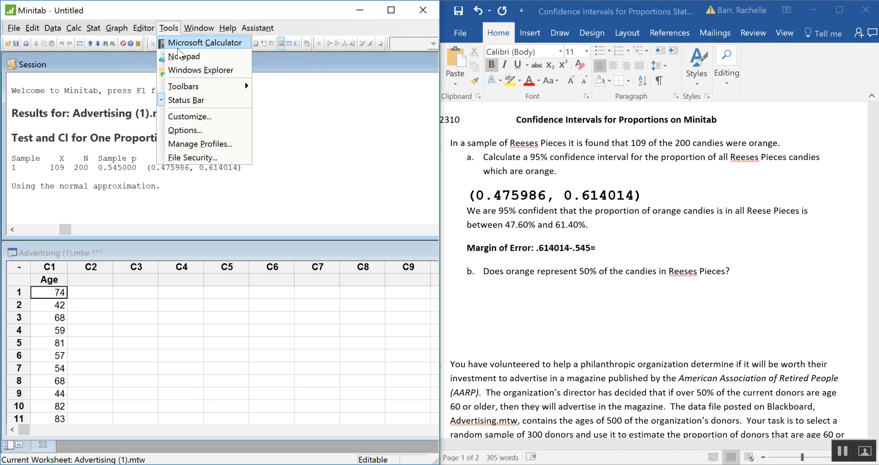
click(185, 42)
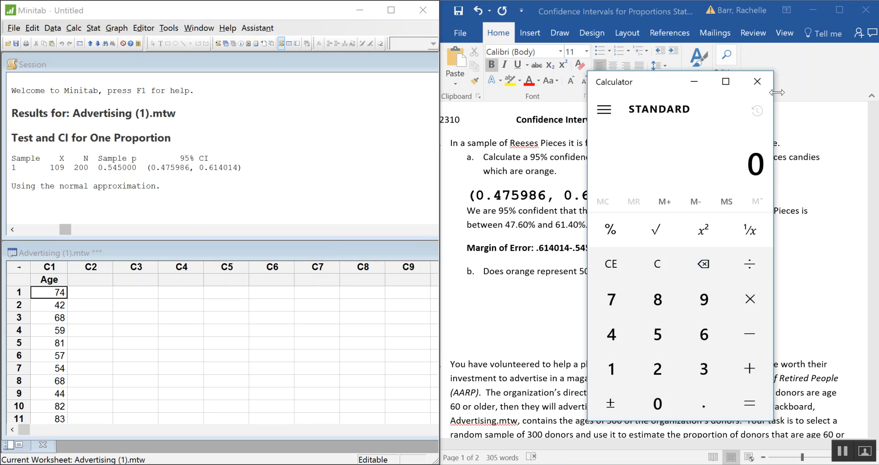
drag(657, 83, 156, 32)
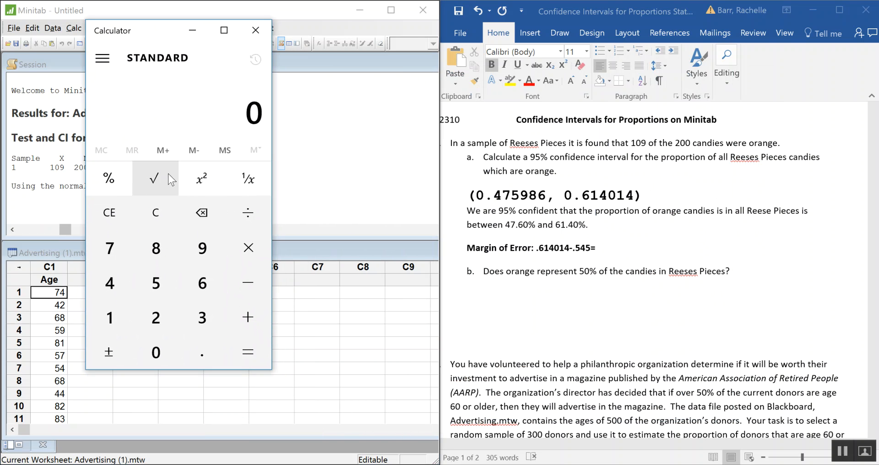
Calculate 0.614014 minus 0.545 in the calculator
text(.)
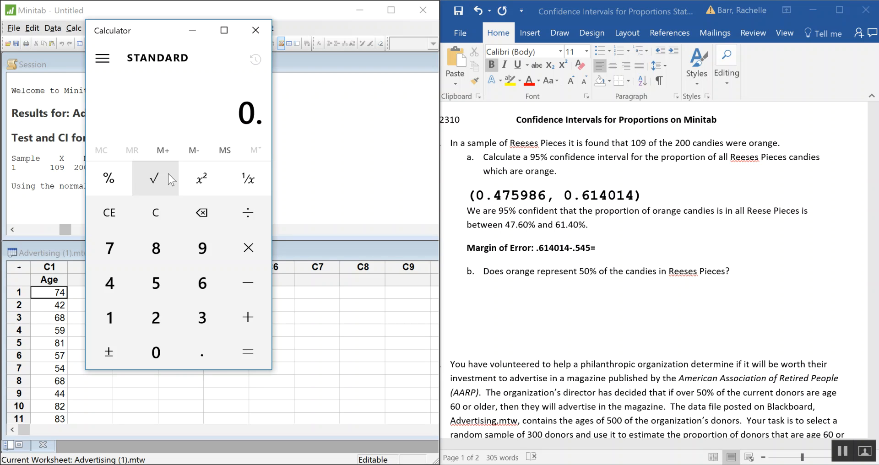
text(614)
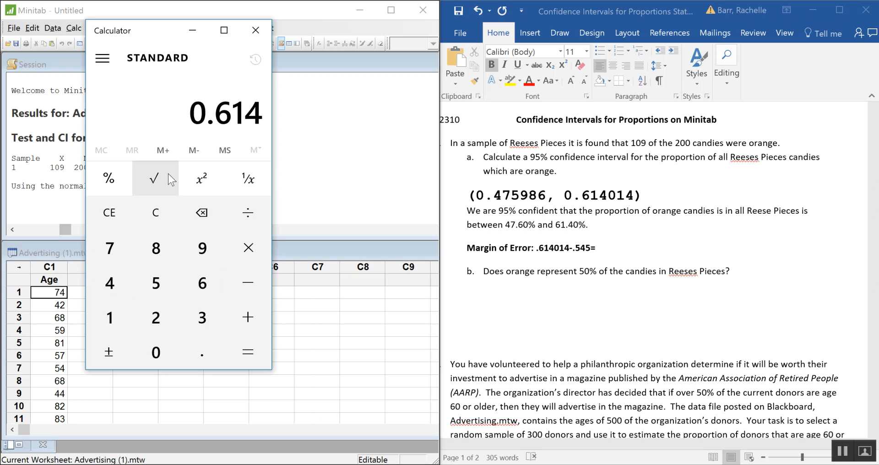
text(014)
key(minus)
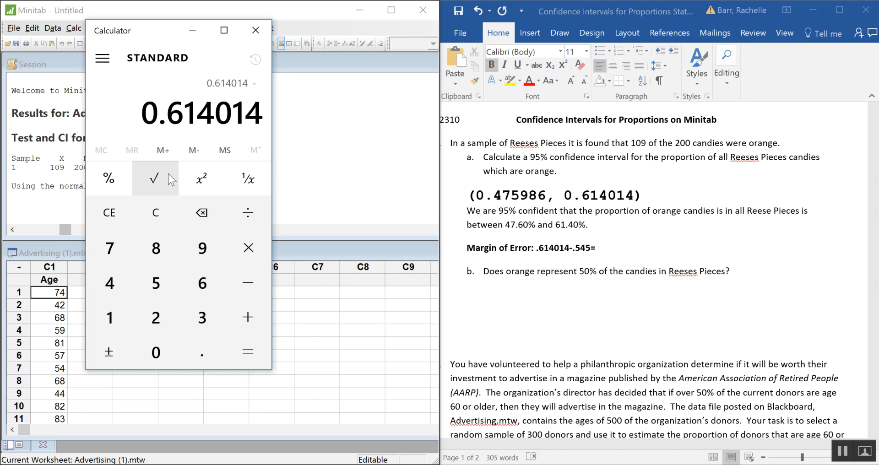
text(.545)
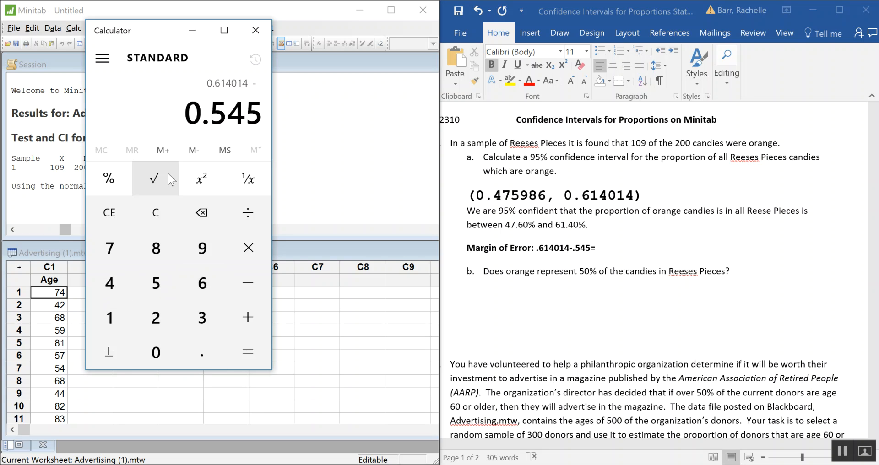
key(Return)
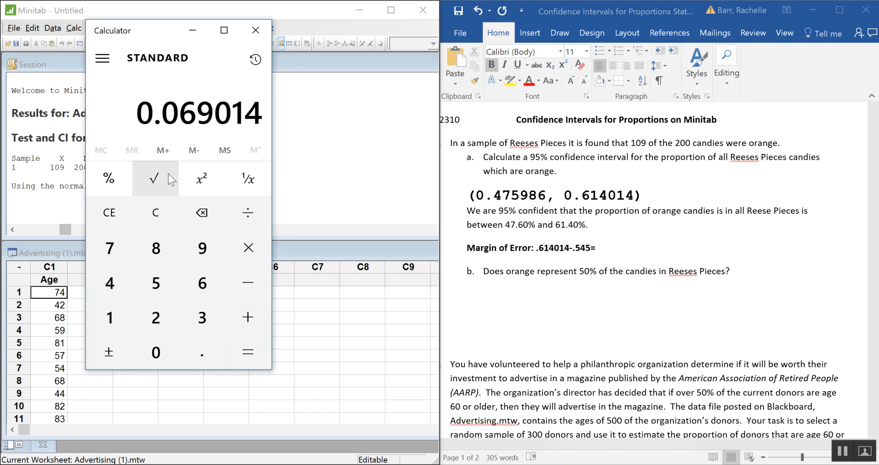
Complete the margin of error line in the Word document with the result .069014
click(623, 251)
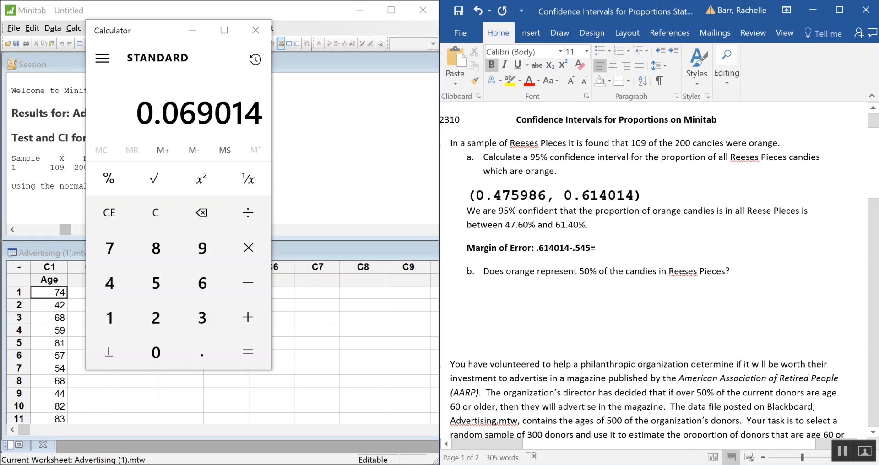
text(.06)
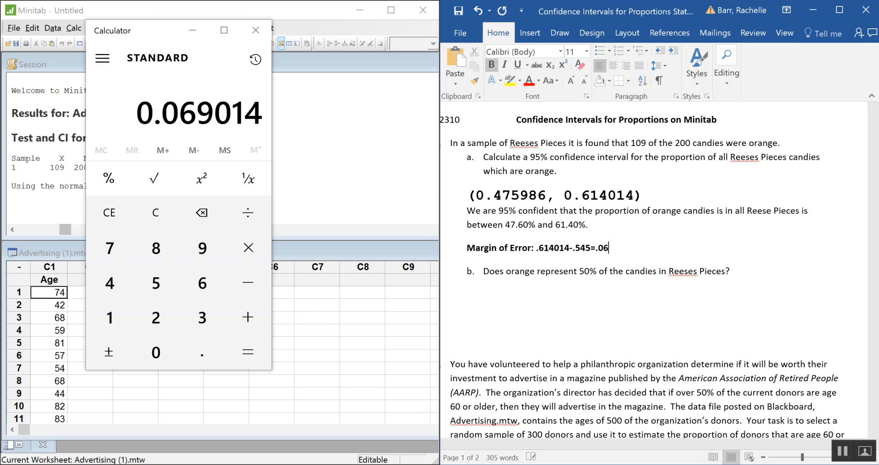
text(9014)
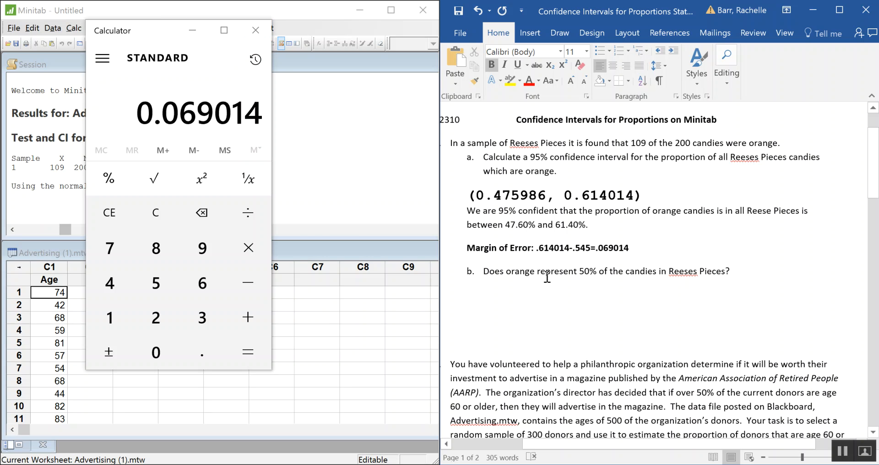
Minimize the calculator and indent the blank line below question b for the answer
click(518, 298)
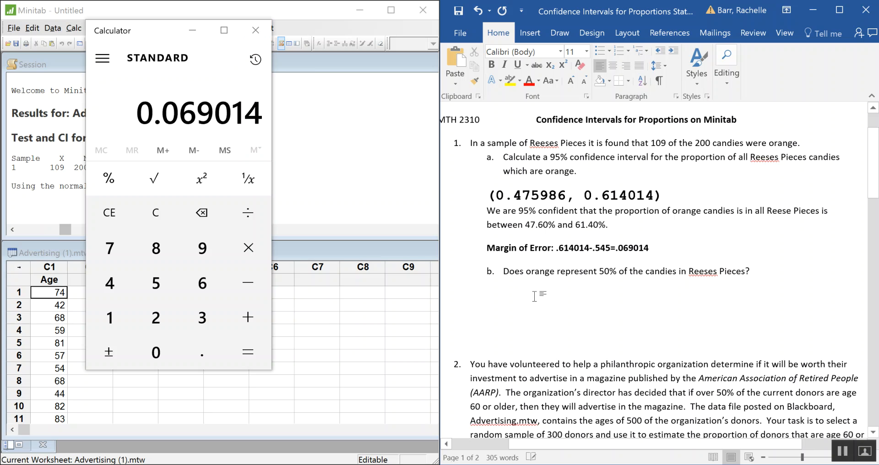
click(192, 30)
key(Tab)
key(Tab)
key(Tab)
key(Tab)
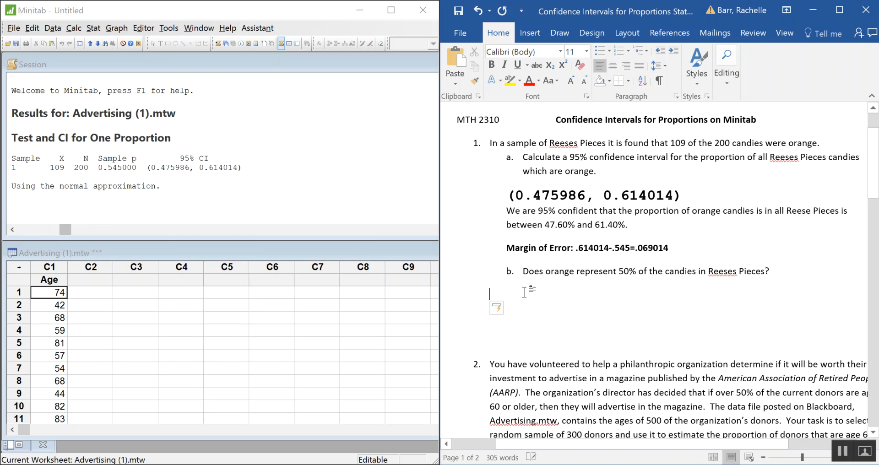
key(Tab)
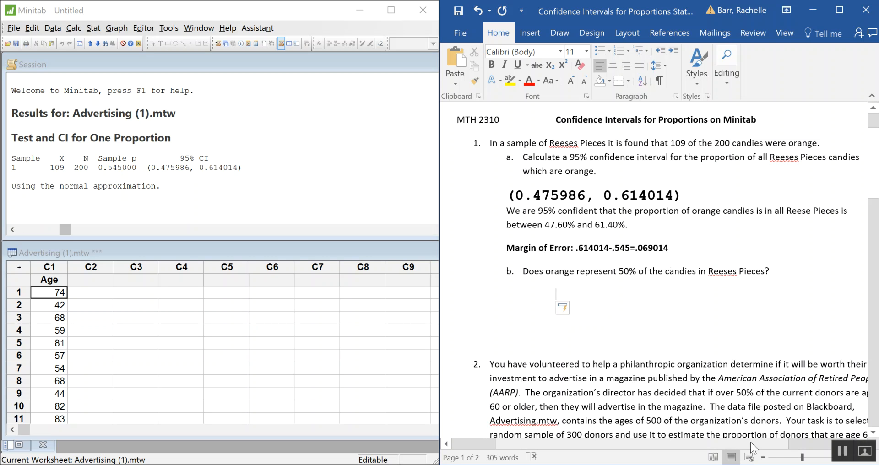
drag(750, 443, 769, 443)
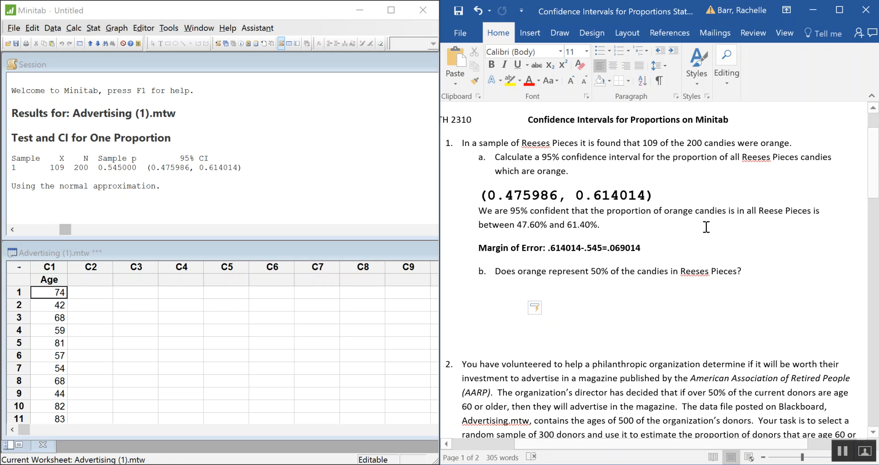
Answer question b with "Yes it is possible that orange is 50% of all candies."
text(Ye)
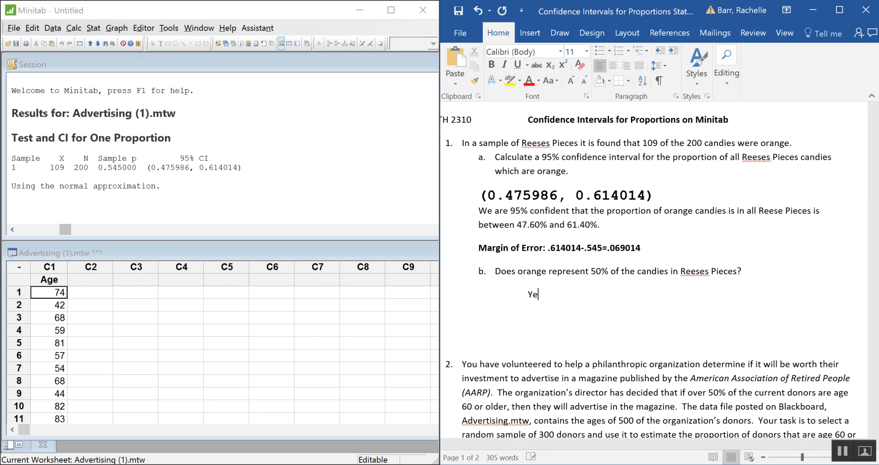
text(s it is possible that)
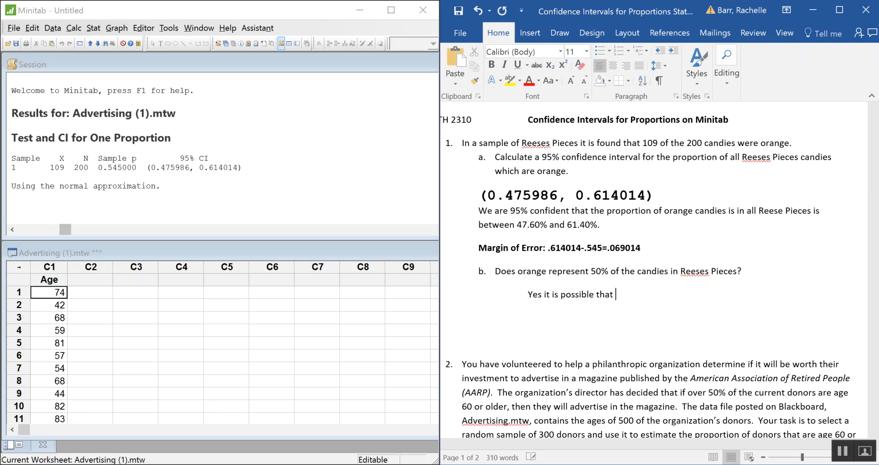
text( orag )
text(nge)
text(50)
key(BackSpace)
key(BackSpace)
key(BackSpace)
text(50% of all cand)
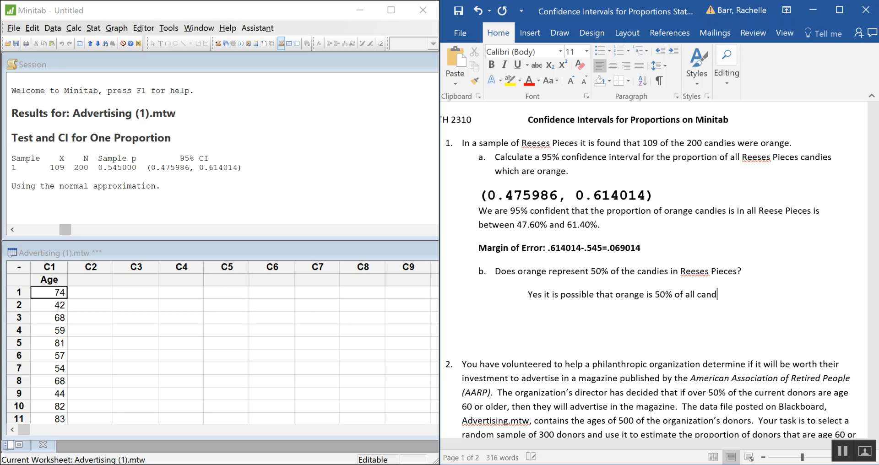
text(ies.)
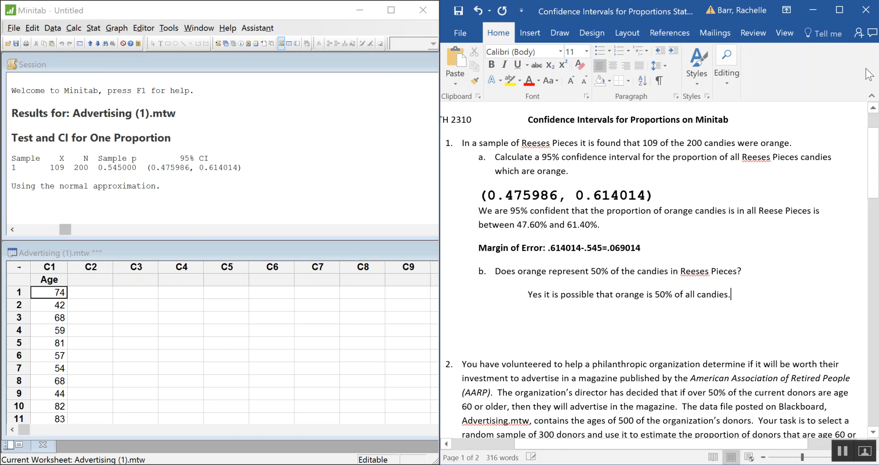
Make the answer to question b bold and delete one blank line below it
drag(731, 294, 526, 298)
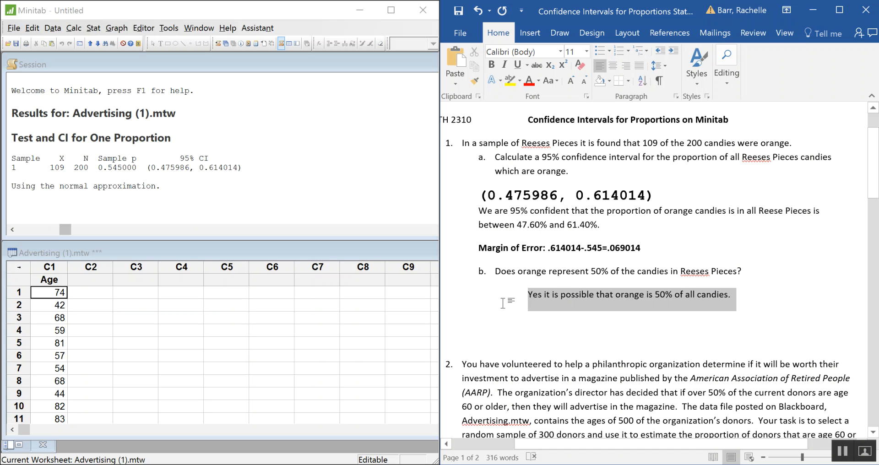
key(ctrl+b)
click(555, 319)
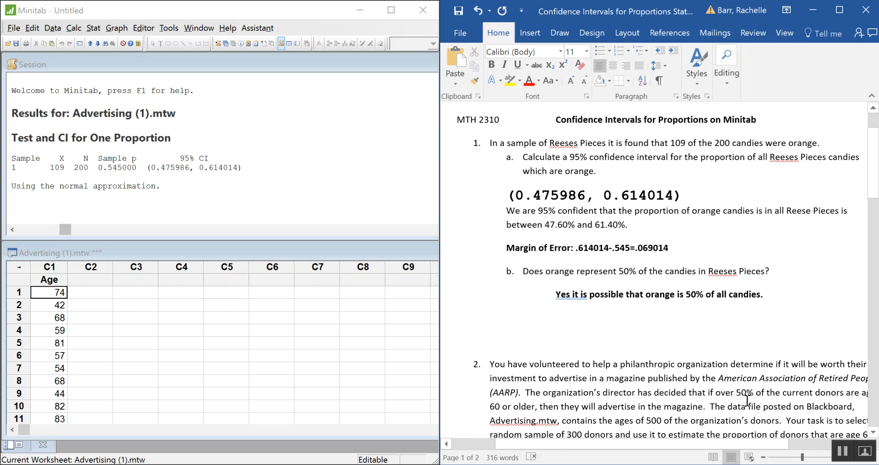
key(Delete)
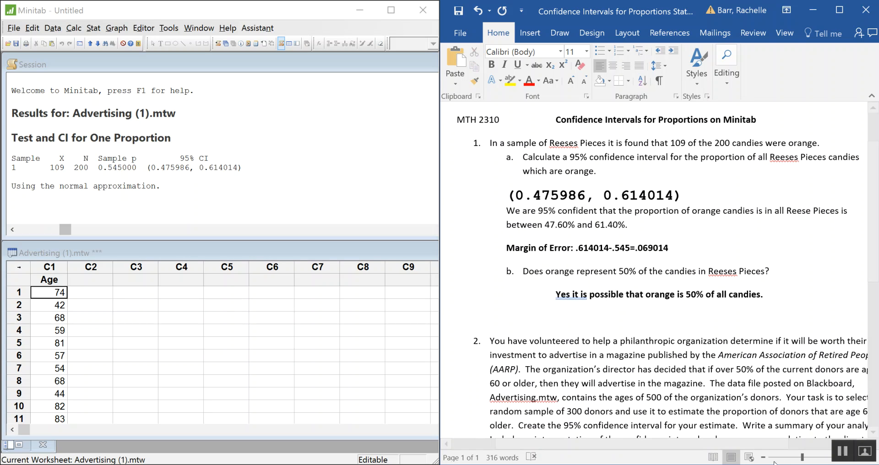
Insert a comma after "Yes" in the answer to question b
drag(771, 446, 792, 451)
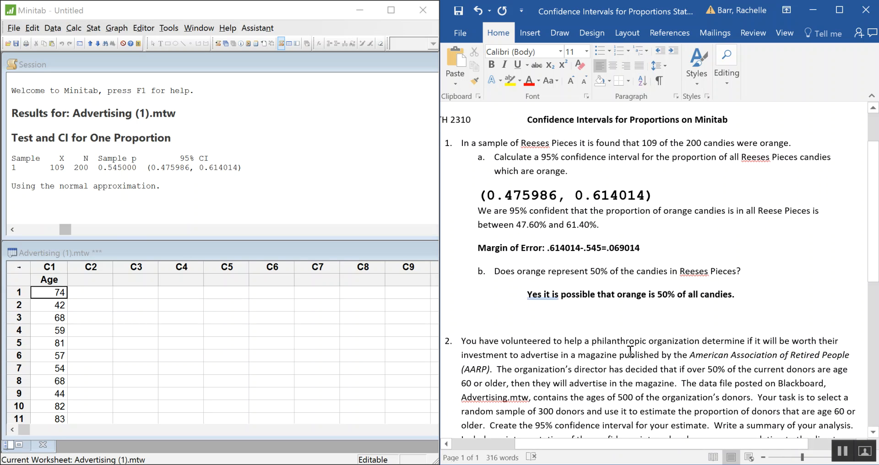
click(545, 298)
text(,)
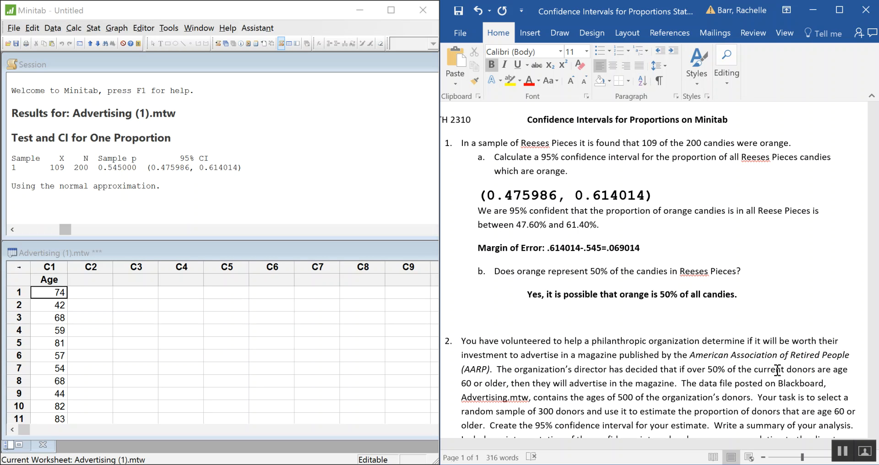
Delete one blank line between Step 1 and Step 2 of question 2 in the Word worksheet
scroll(672, 220, down, 4)
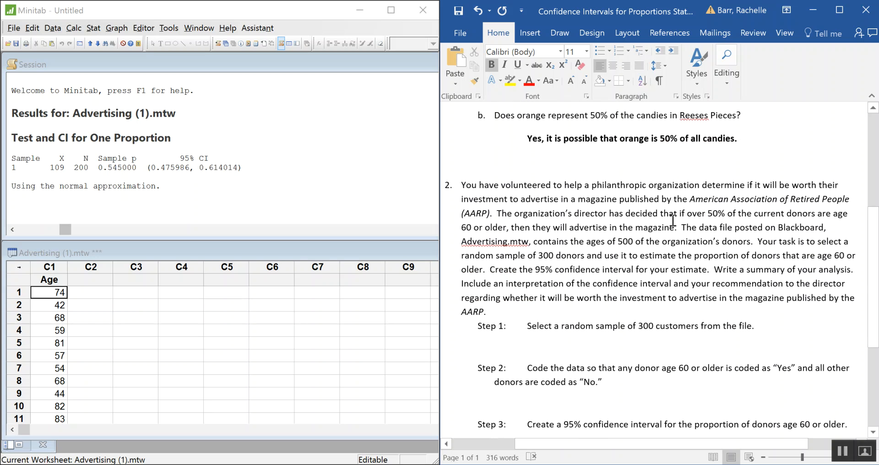
scroll(673, 220, down, 1)
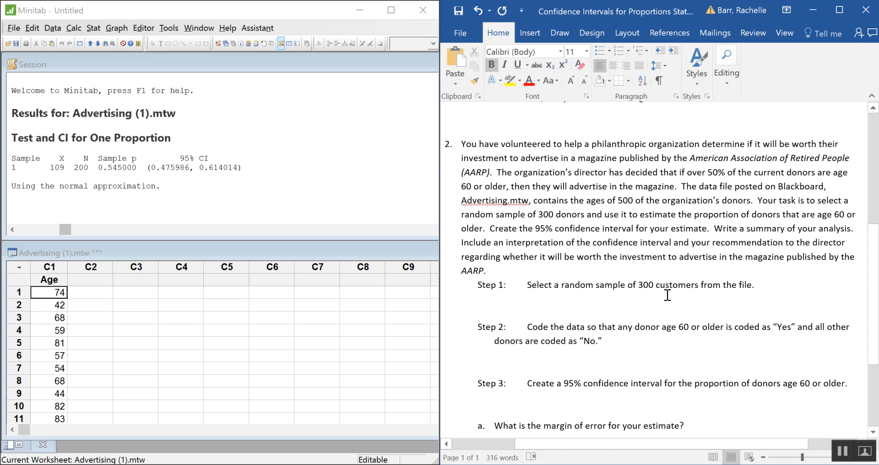
click(549, 298)
key(Delete)
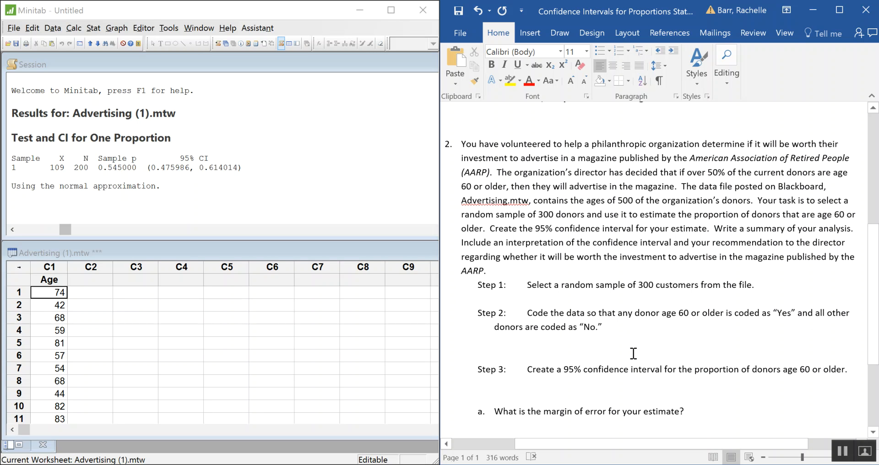
Switch to Minitab and set up Sample From Columns to draw 300 rows from the Age column
click(56, 30)
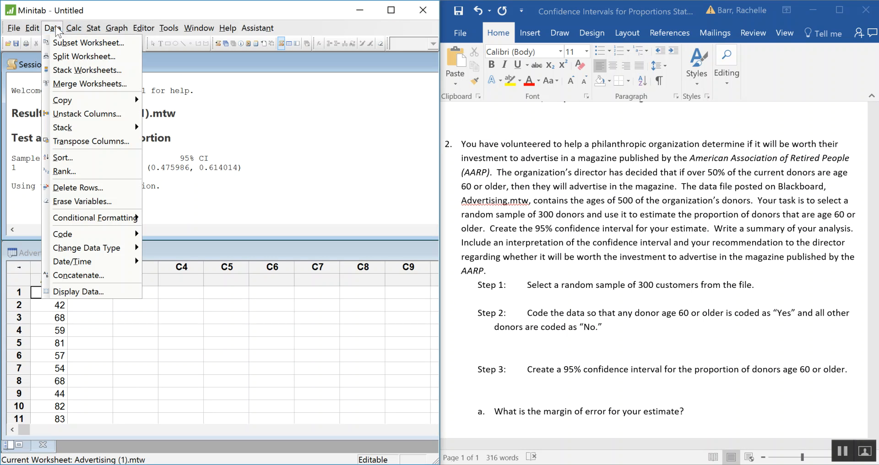
mouse_move(76, 29)
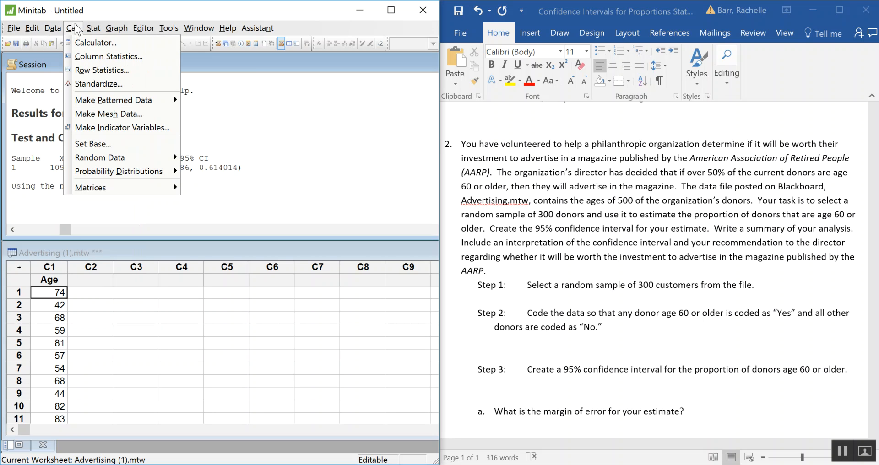
mouse_move(150, 159)
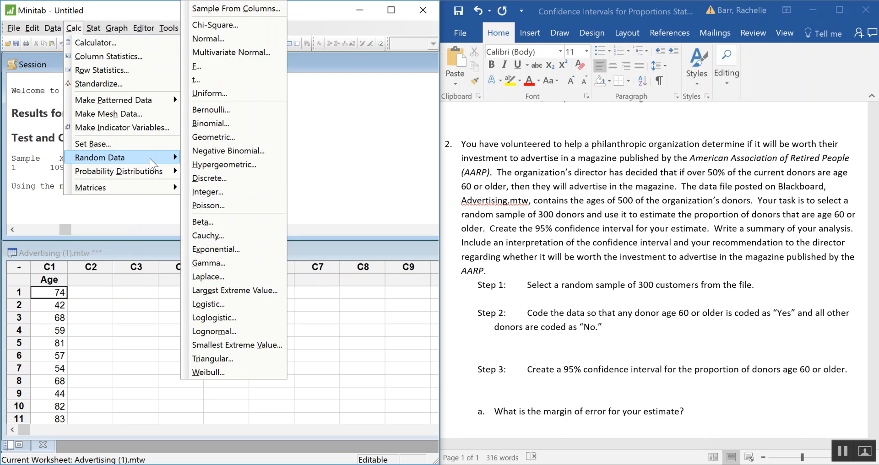
click(268, 14)
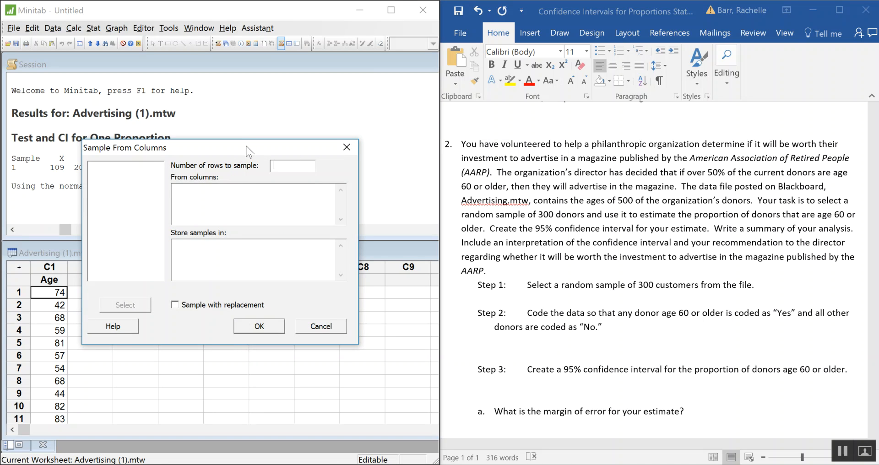
drag(245, 151, 248, 107)
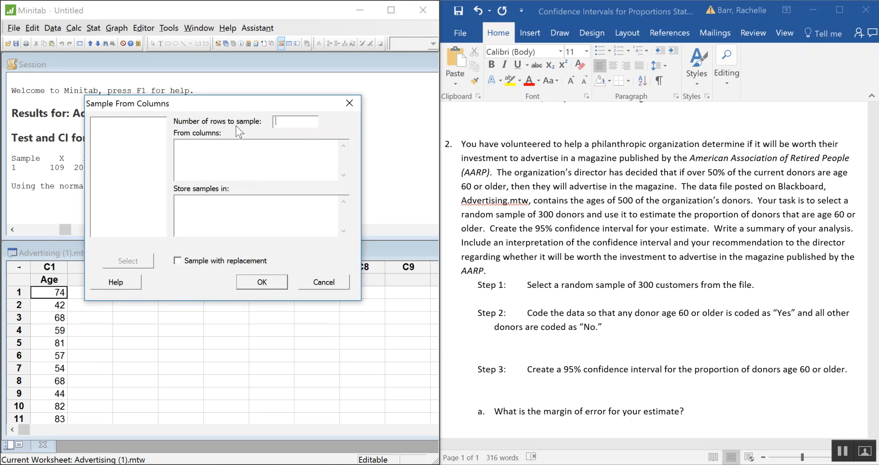
click(301, 122)
text(300)
click(278, 144)
double_click(119, 122)
Store the random sample in column c3 and run the sampling without replacement
click(222, 208)
text(c3)
drag(222, 104, 252, 82)
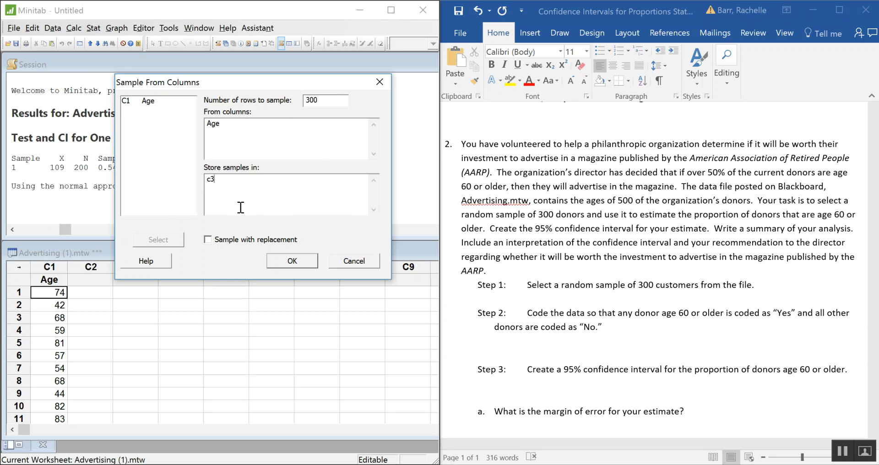
text(-c6)
key(BackSpace)
key(BackSpace)
key(BackSpace)
click(294, 260)
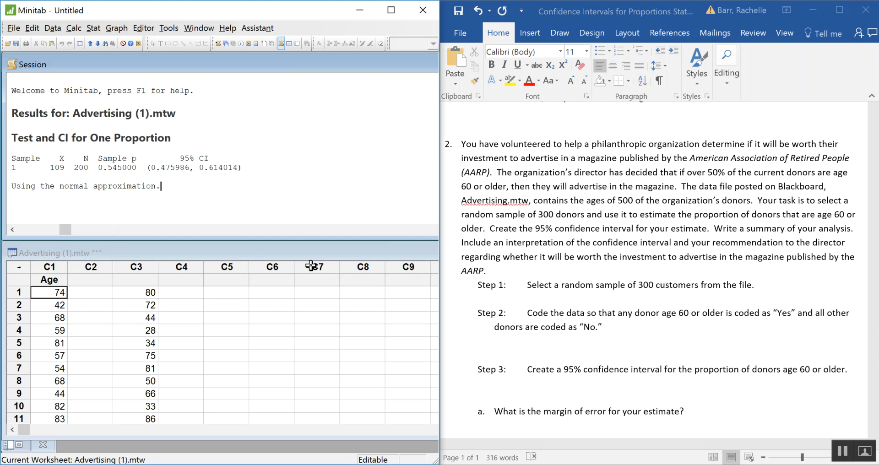
Name the sampled data column C3 "s Age 300"
click(134, 280)
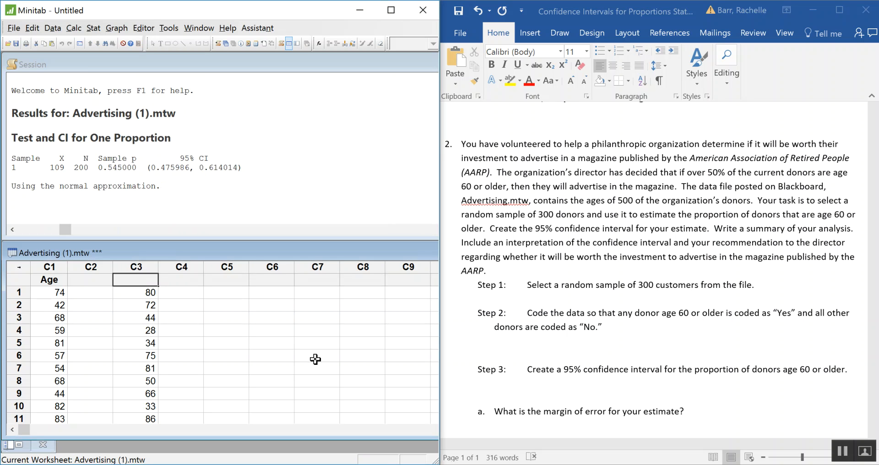
text(sample A)
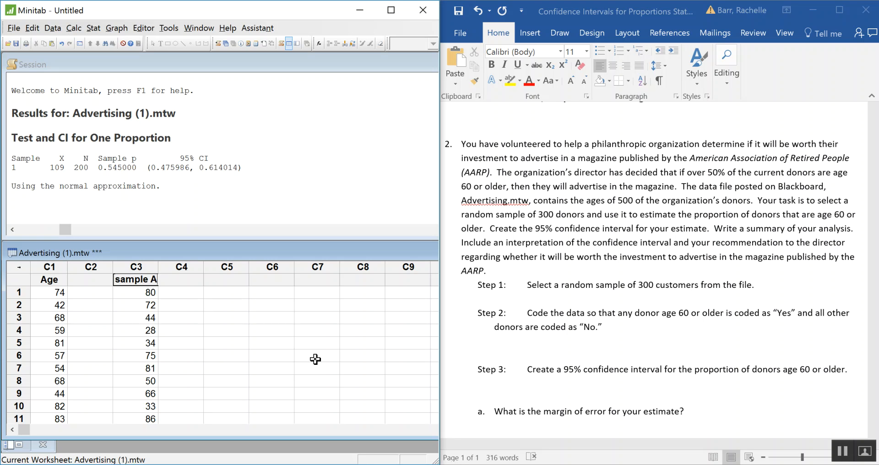
key(BackSpace)
key(BackSpace)
key(BackSpace)
key(BackSpace)
key(BackSpace)
key(BackSpace)
key(BackSpace)
text(Age 300)
key(Return)
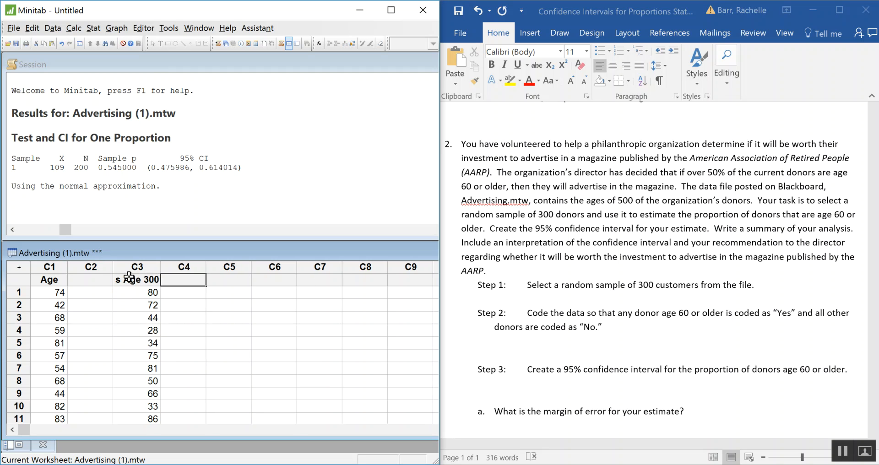
Review the remaining parts of question 2 and start a Code to Text recoding in Minitab for the "s Age 300" column
click(542, 350)
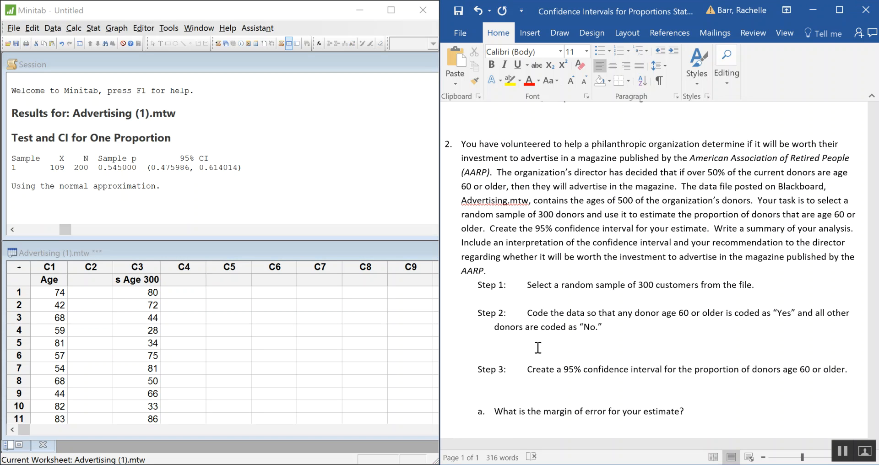
click(522, 345)
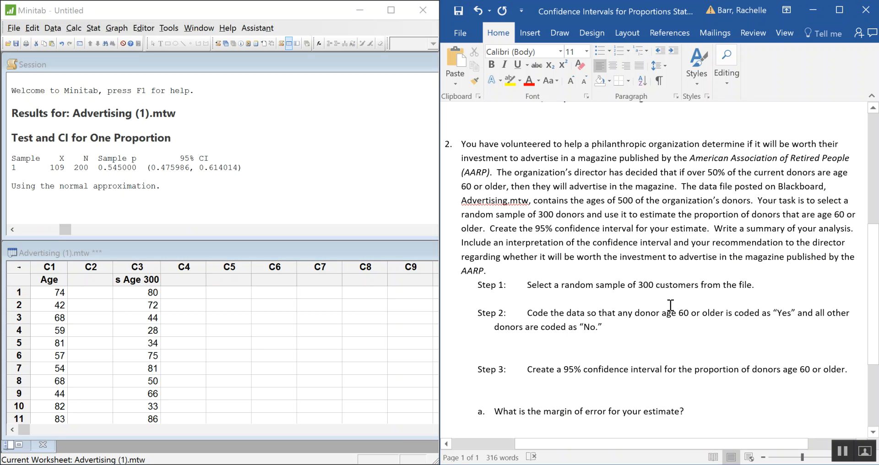
scroll(668, 307, down, 1)
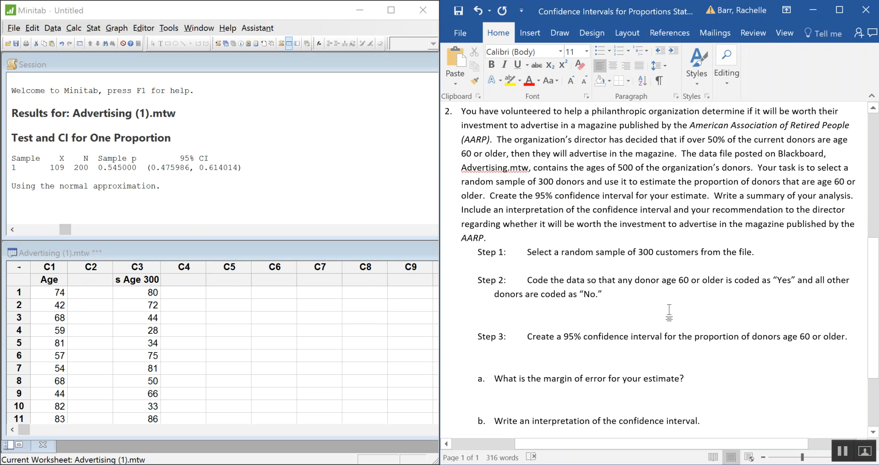
scroll(669, 309, down, 1)
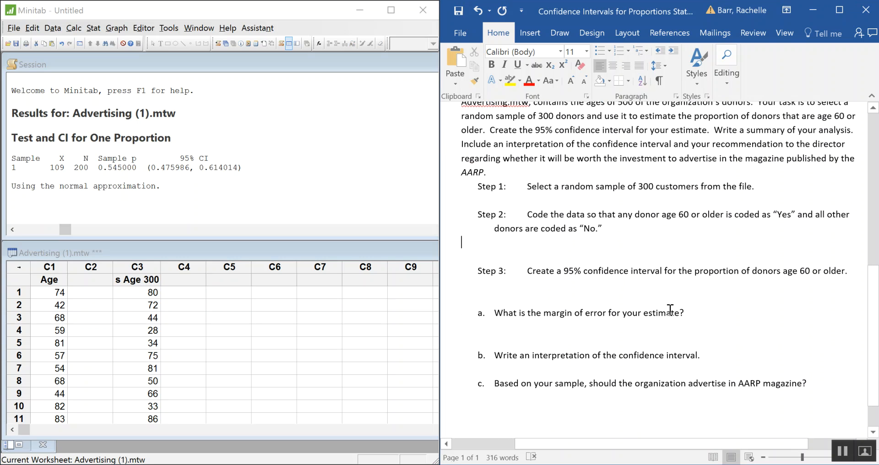
scroll(670, 309, down, 1)
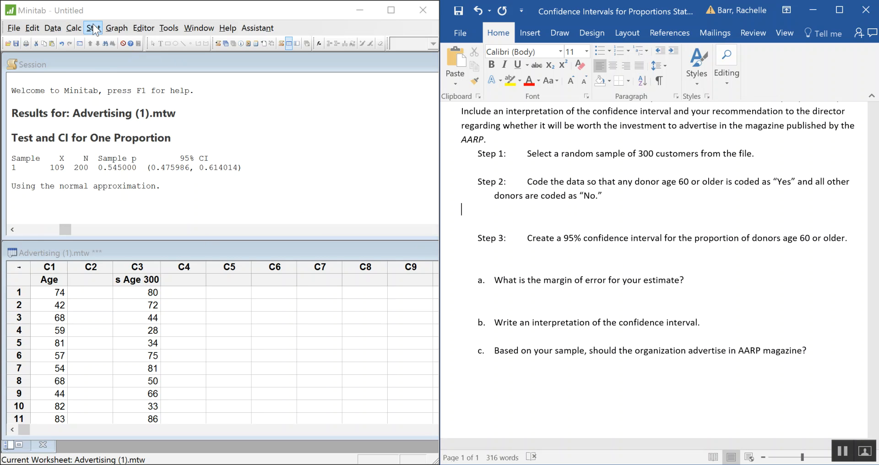
click(53, 28)
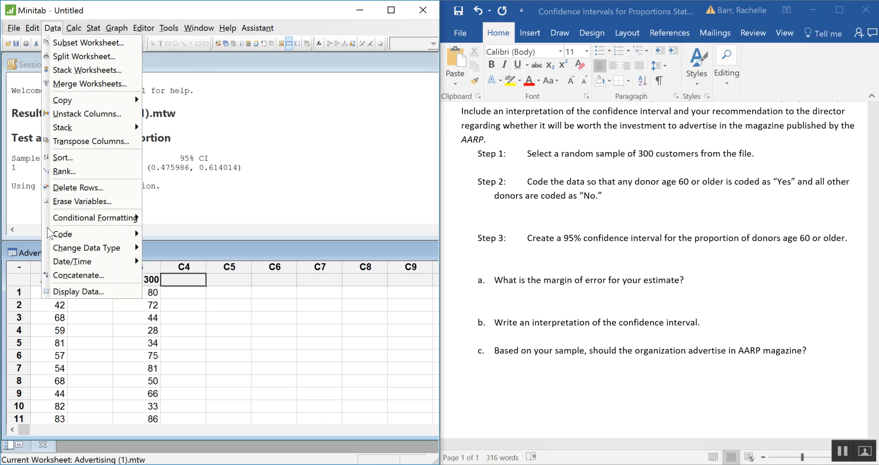
mouse_move(78, 231)
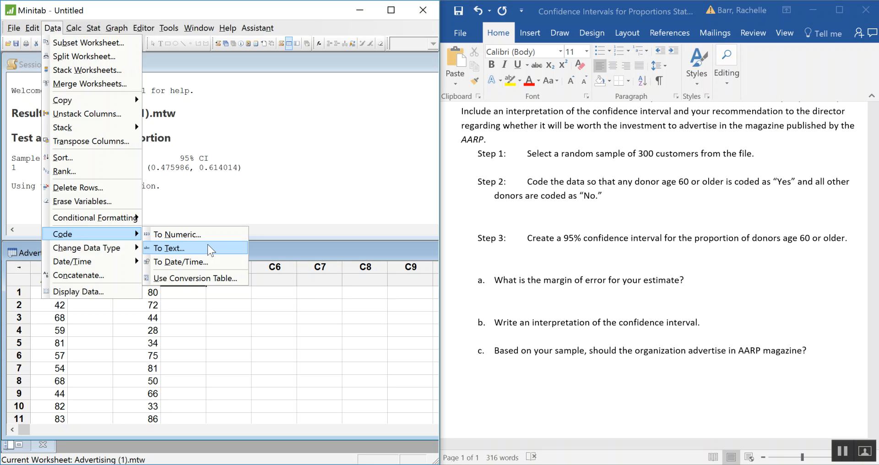
click(172, 249)
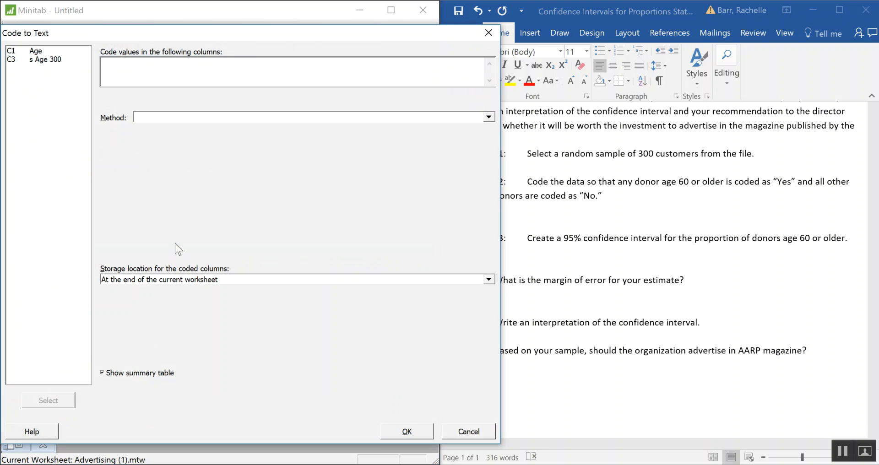
drag(259, 35, 350, 34)
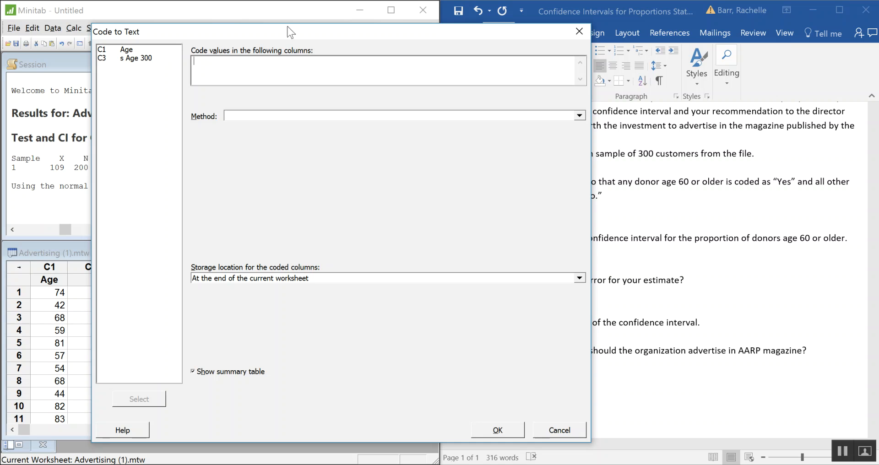
click(214, 61)
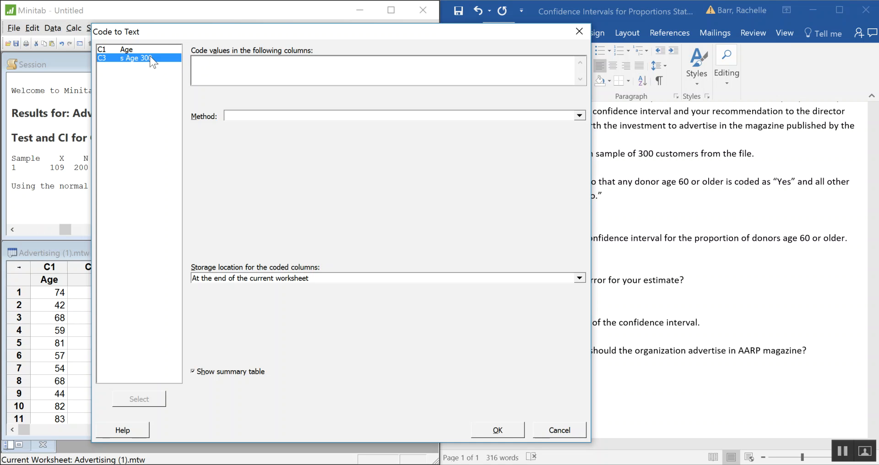
double_click(149, 56)
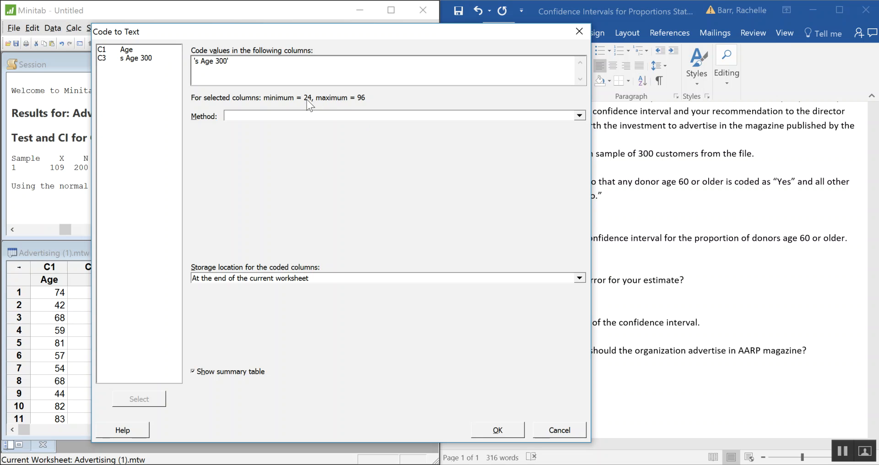
Choose to code ranges of values and code ages from 0 to 59 as "No"
click(359, 117)
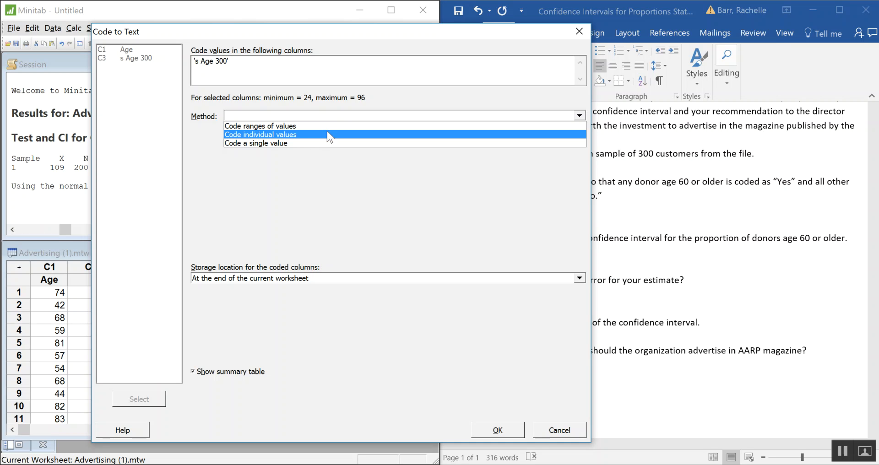
click(328, 129)
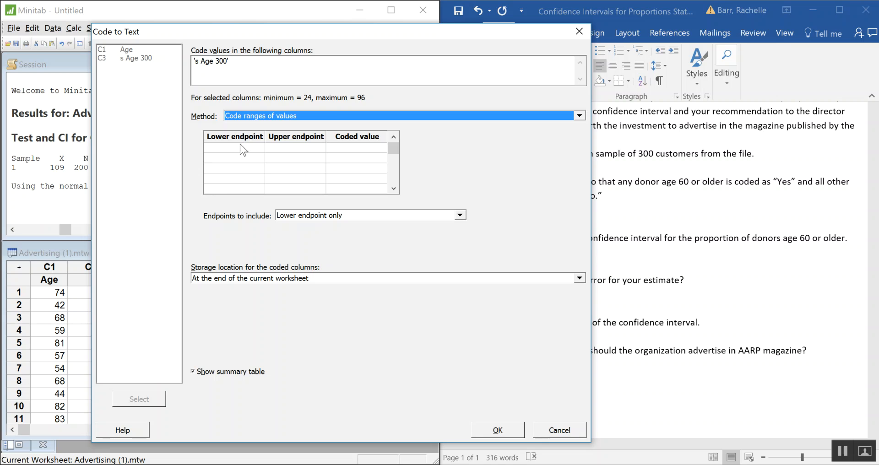
click(360, 148)
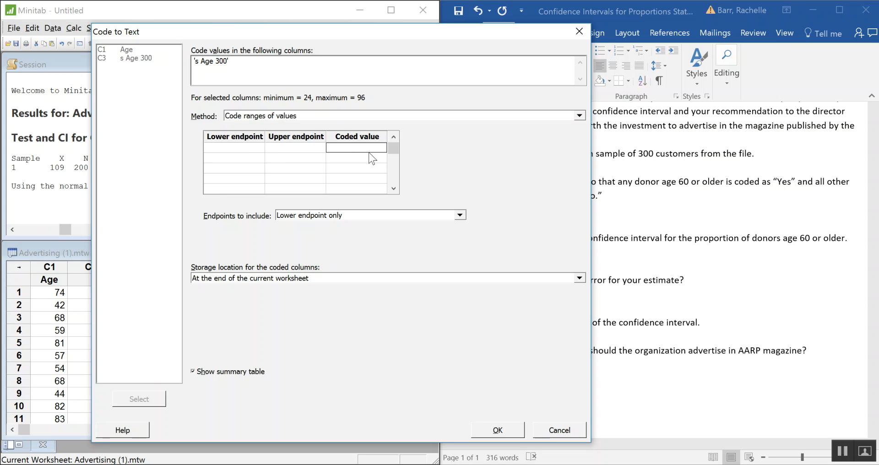
text(No)
click(310, 148)
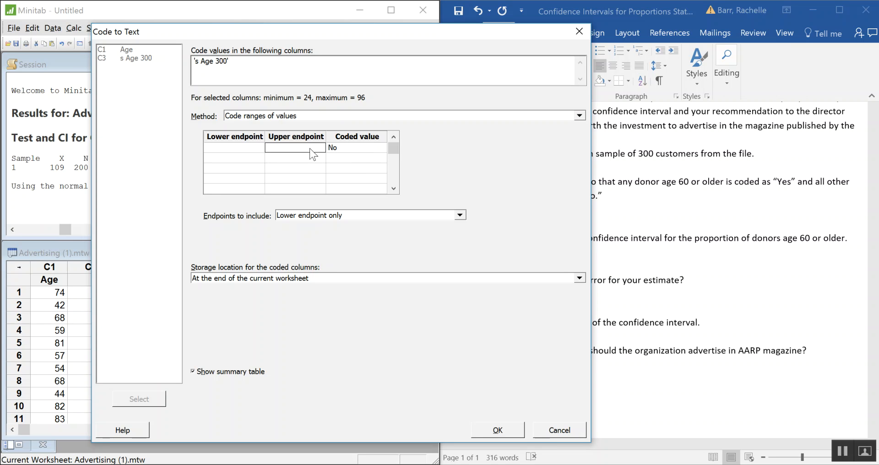
text(59)
click(249, 149)
text(0)
Add a second range that codes ages from 60 to 100 as "Yes"
click(259, 156)
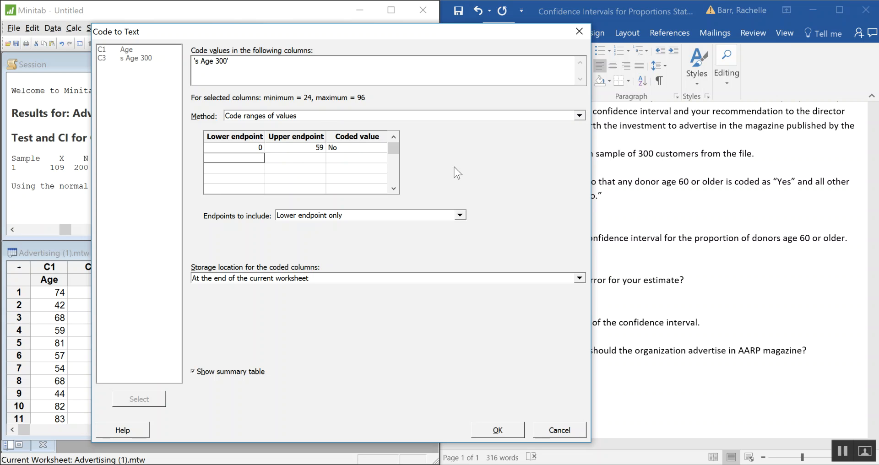
text(60)
key(Tab)
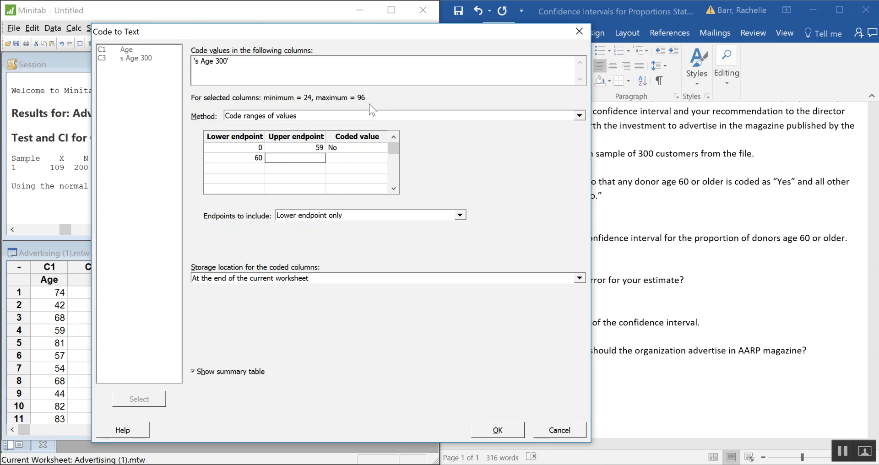
text(100)
key(Tab)
text(yes)
key(BackSpace)
key(BackSpace)
key(BackSpace)
text(Yes)
Include both endpoints in the ranges and run the recoding, storing the result at the end of the current worksheet
click(332, 218)
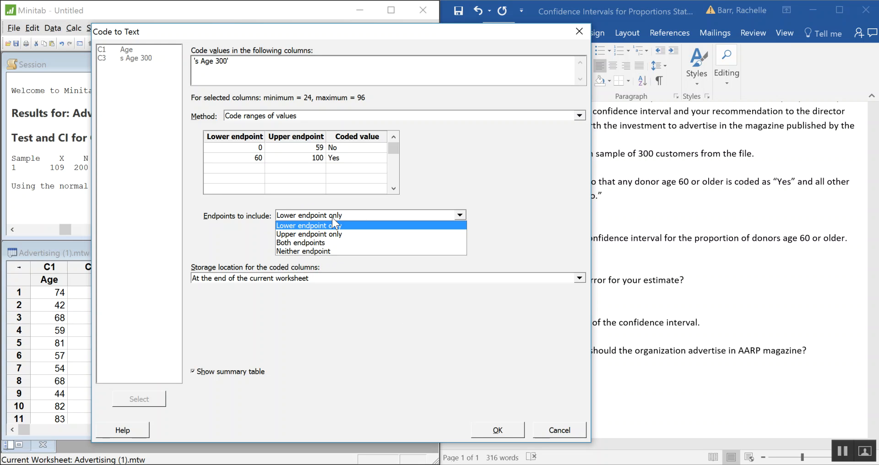
click(326, 243)
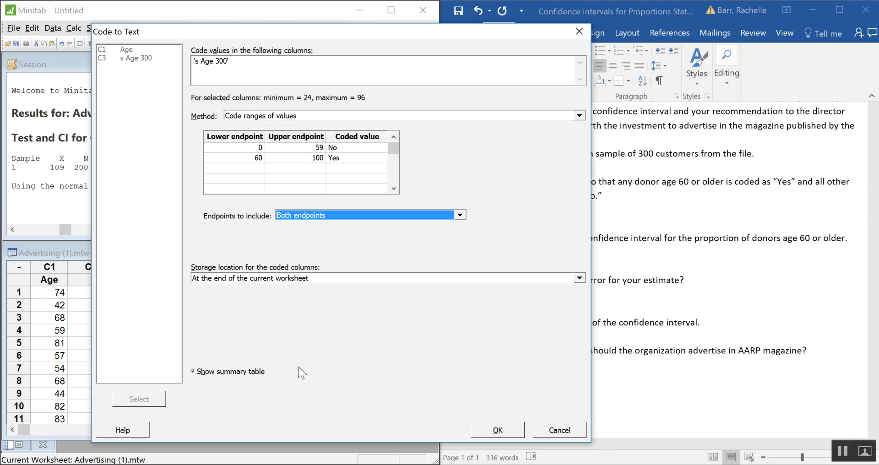
click(504, 430)
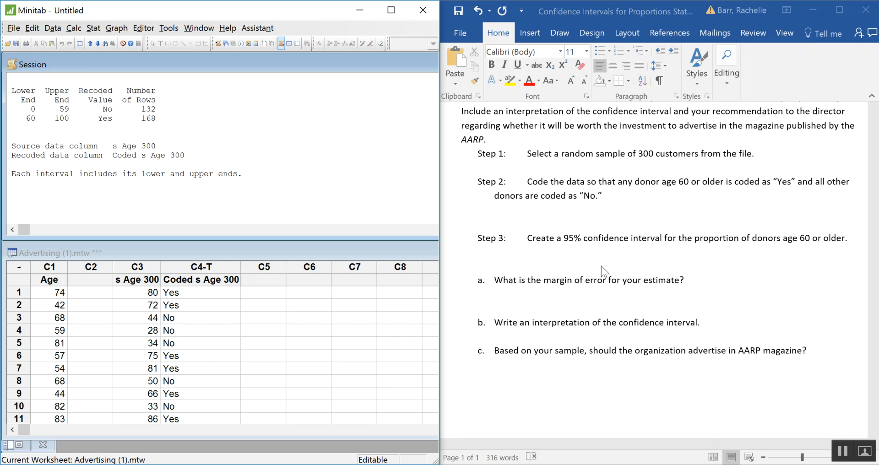
In the Word worksheet, write "Calc>Random Data>Sample from Columns" on the blank line under Step 1
click(487, 166)
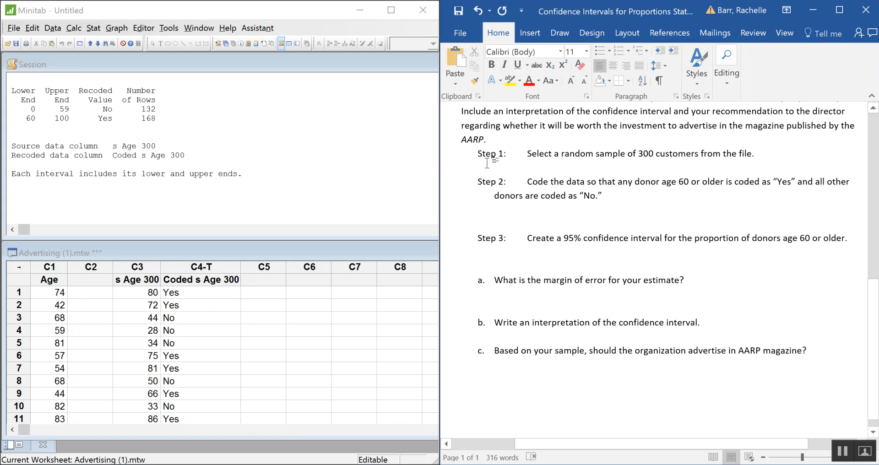
text(Calc)
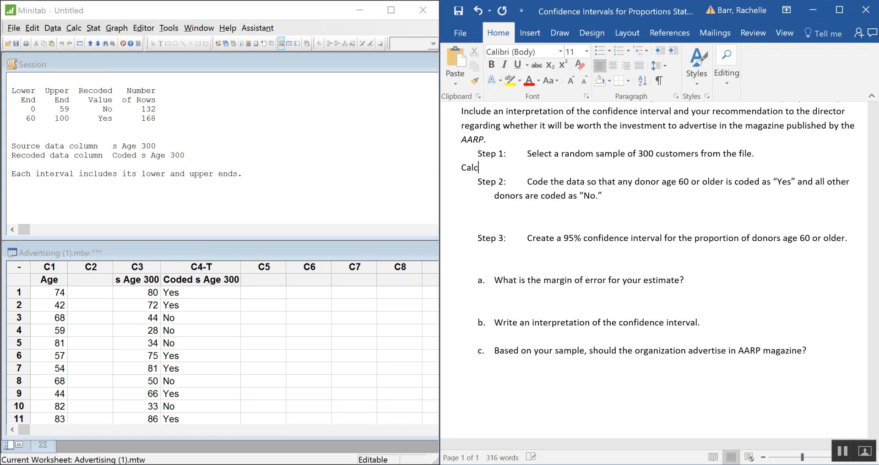
text(>Random Data>Samp)
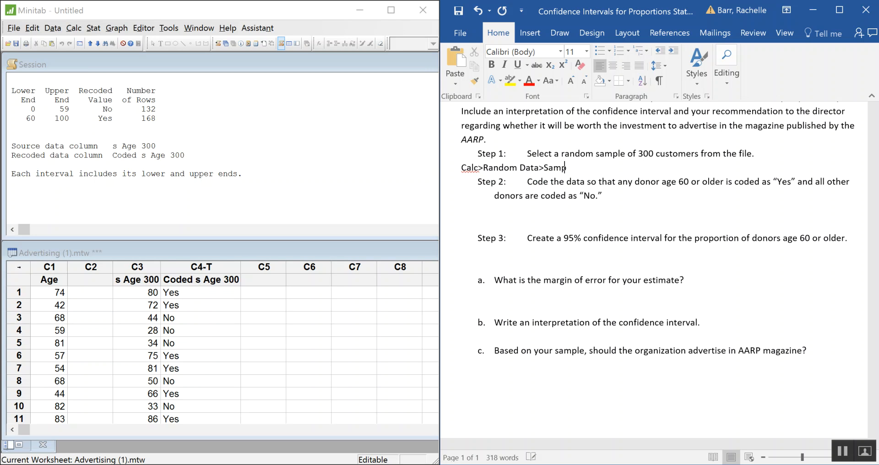
text(le from Columns)
Color the line "Calc>Random Data>Sample from Columns" under Step 1 red
click(495, 216)
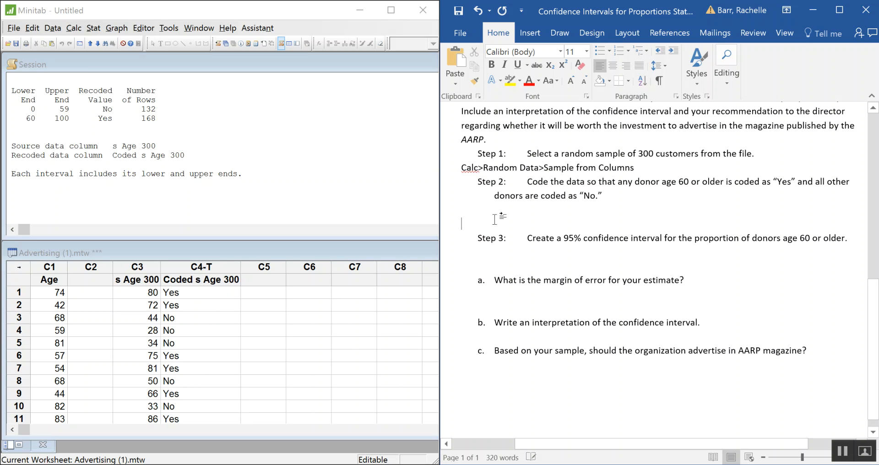
drag(662, 165, 463, 167)
click(529, 81)
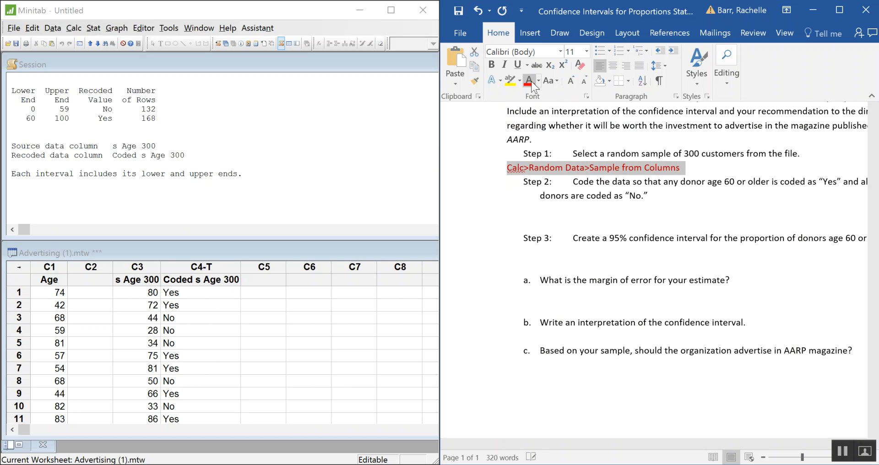
Write "Data>Code>To Text" in red on the blank line under Step 2
click(526, 218)
click(516, 211)
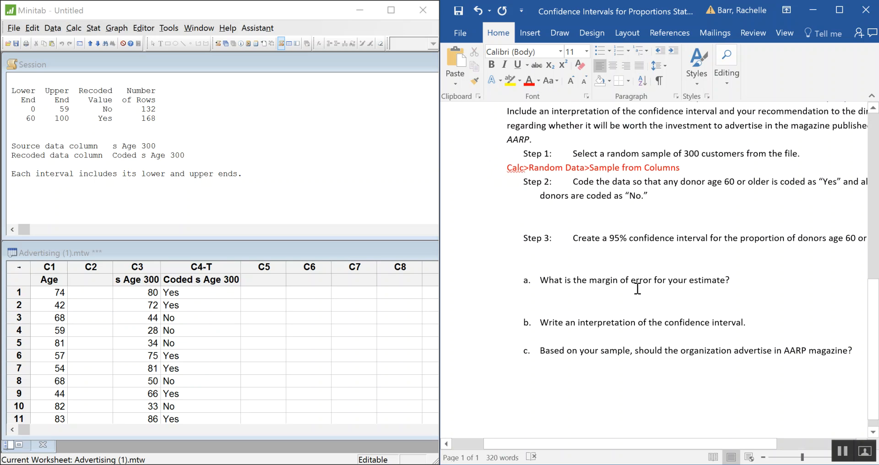
text(D)
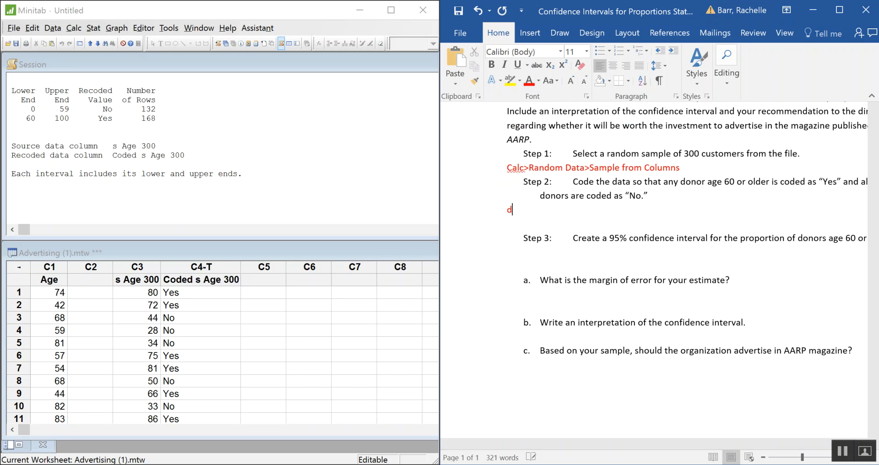
text(ata>Code>To Text)
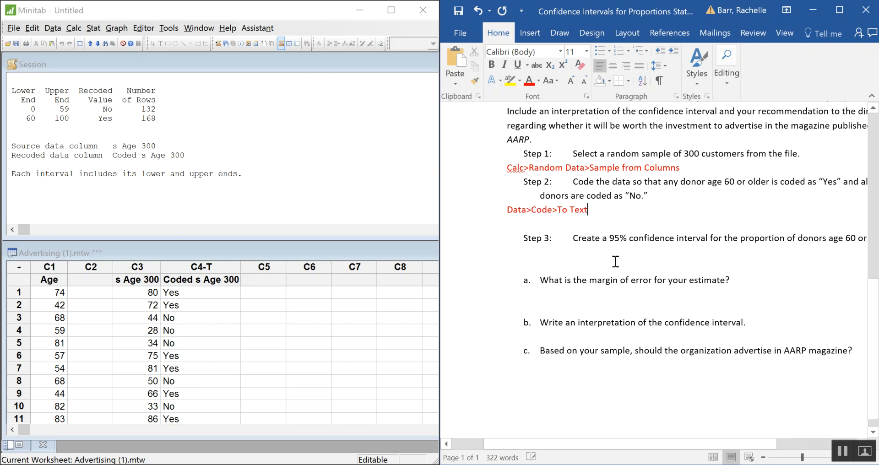
Write "Stat>Basic Statistics> 1 Proportion..." in red on the blank line under Step 3
drag(665, 443, 696, 446)
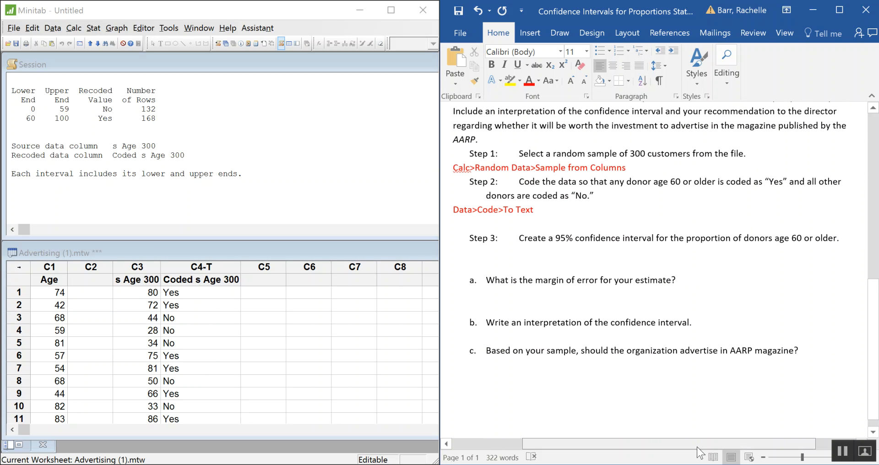
click(468, 255)
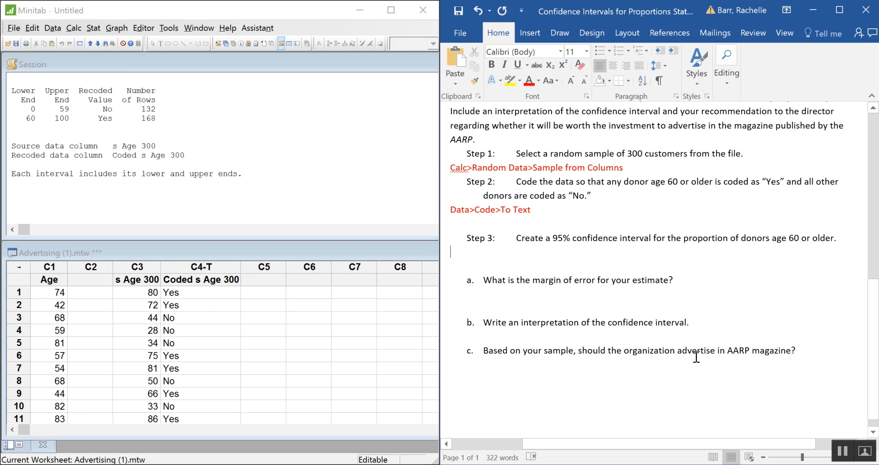
text(Stat)
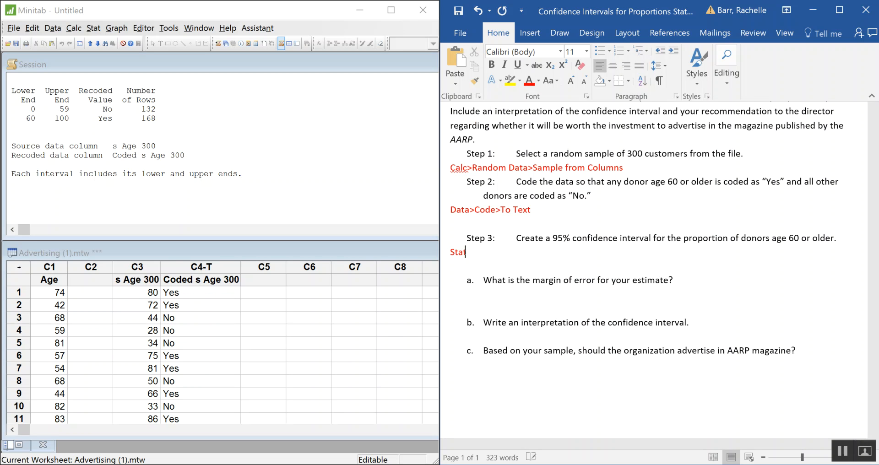
text(>Basic Statistics> 1 Pro)
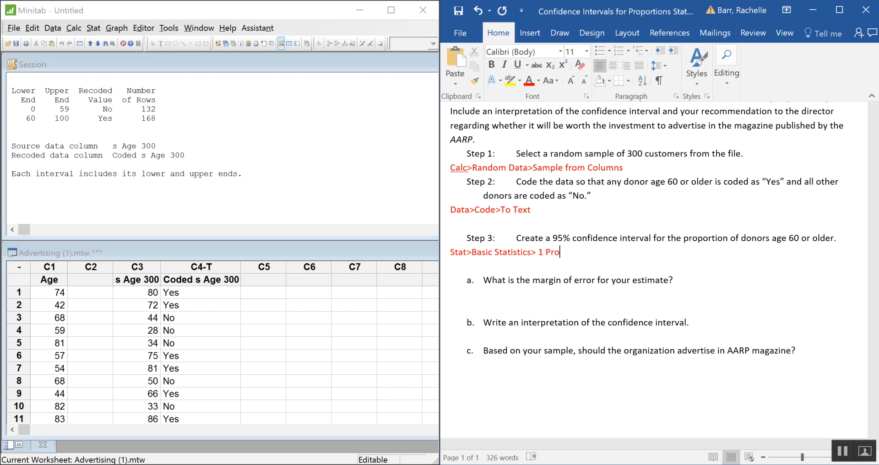
text(portion...)
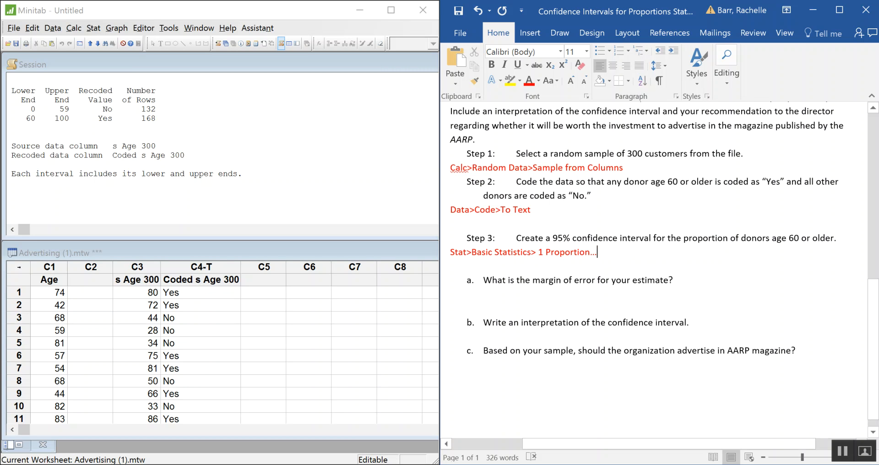
key(Return)
key(Delete)
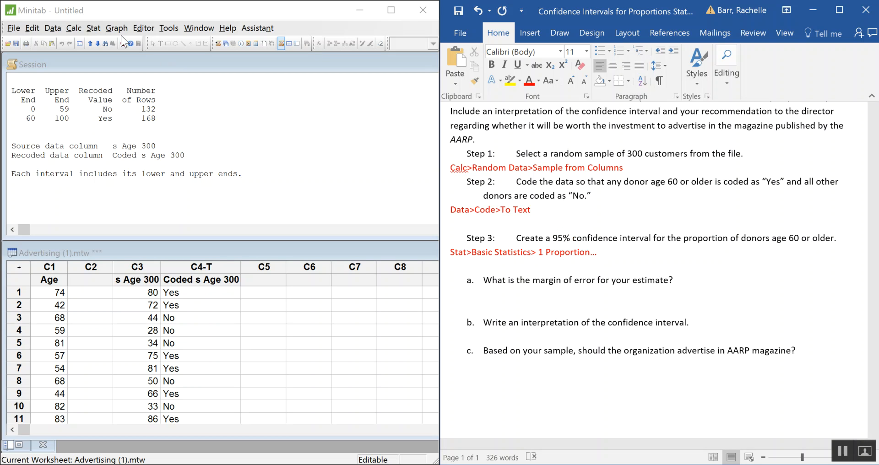
Start a 1 Proportion analysis in Minitab for one or more samples, each in a column, using the "Coded s Age 300" column
click(94, 28)
mouse_move(105, 43)
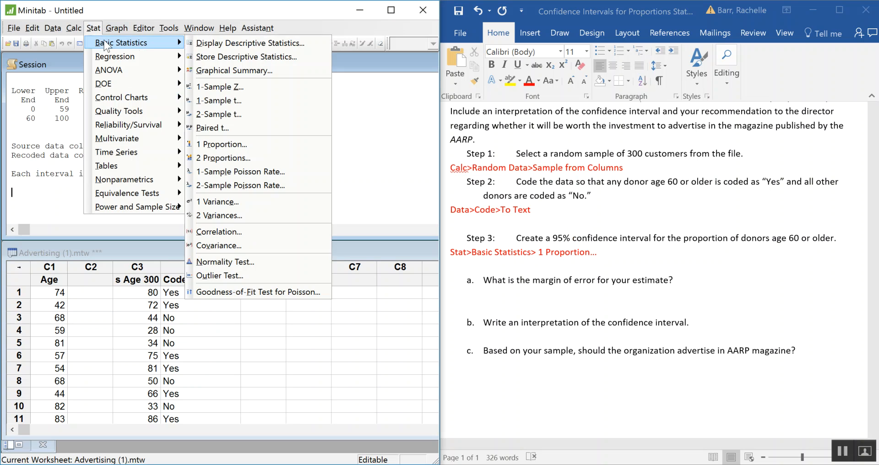
click(269, 145)
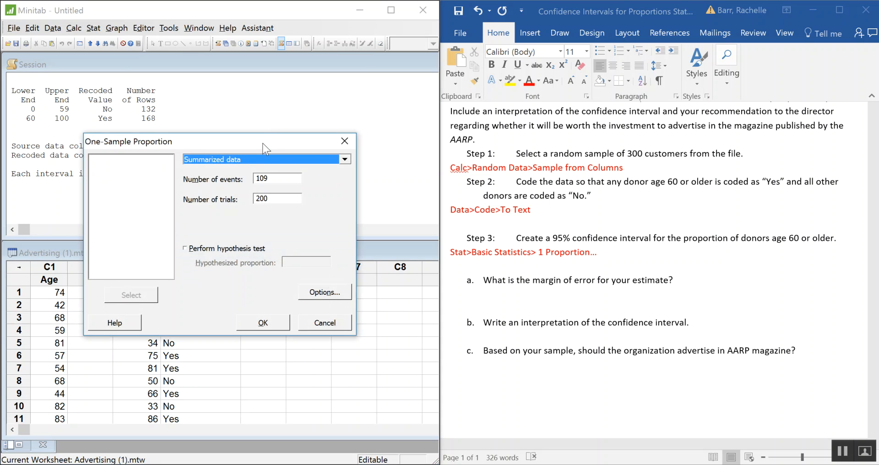
drag(264, 141, 312, 67)
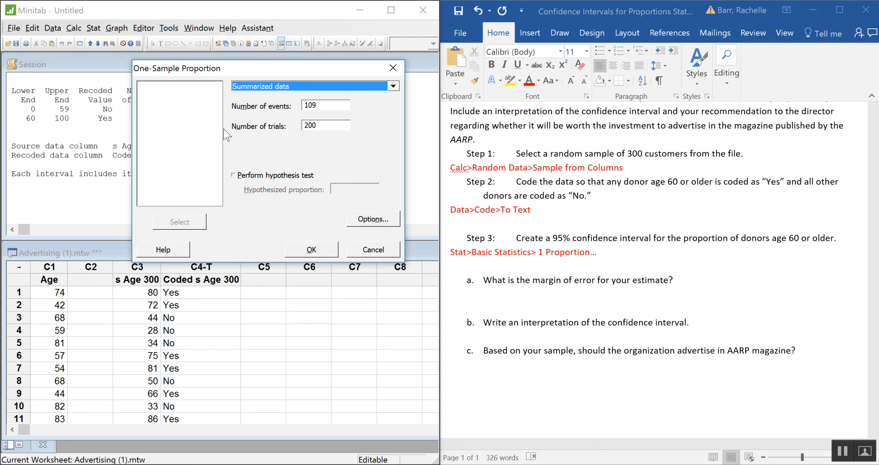
click(309, 86)
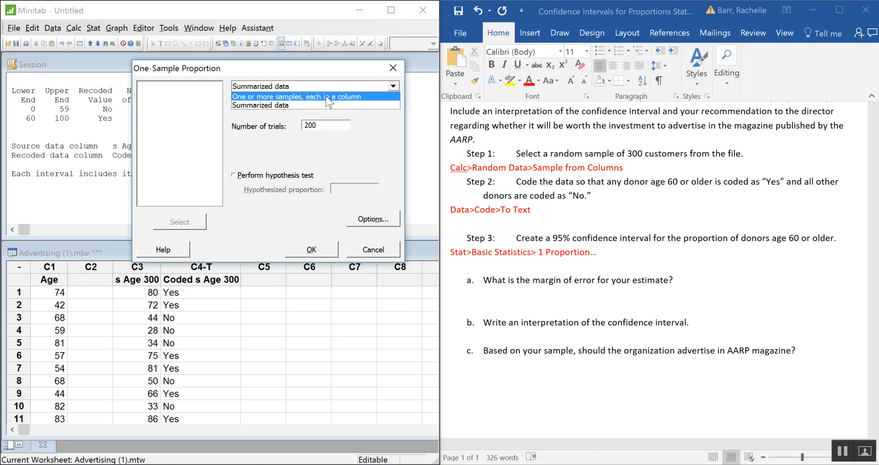
click(367, 96)
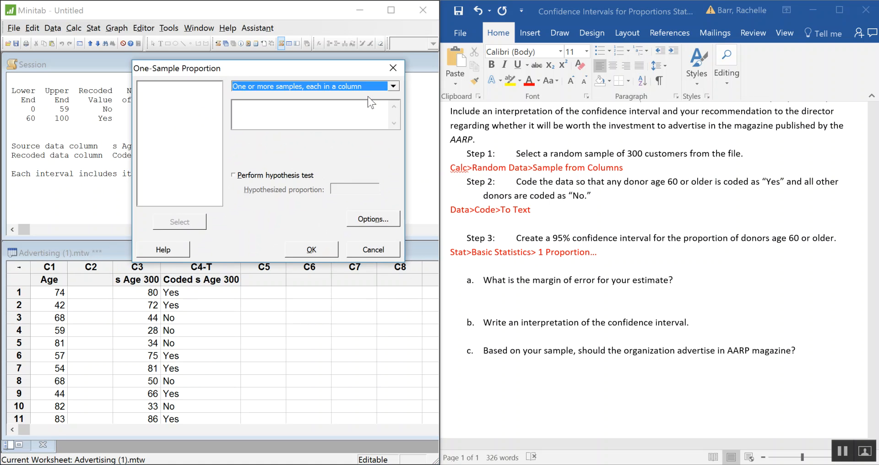
click(276, 104)
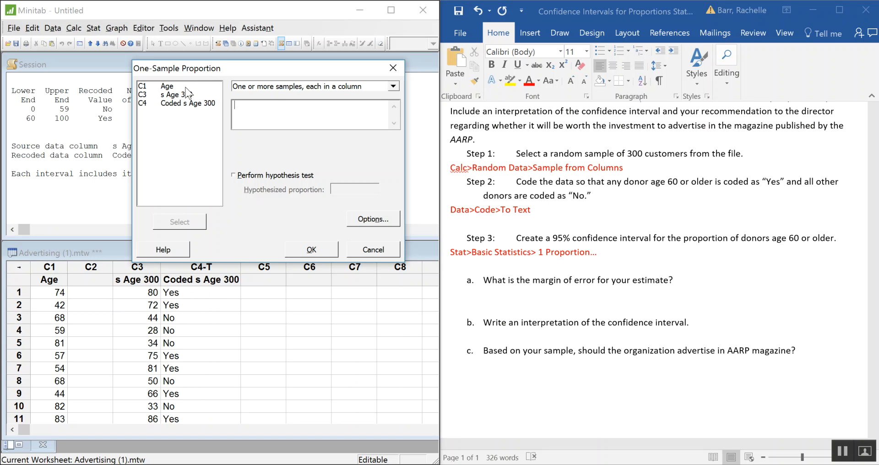
double_click(175, 106)
Run the one-sample proportion analysis with a 95.0 confidence level and the Normal approximation method
click(368, 219)
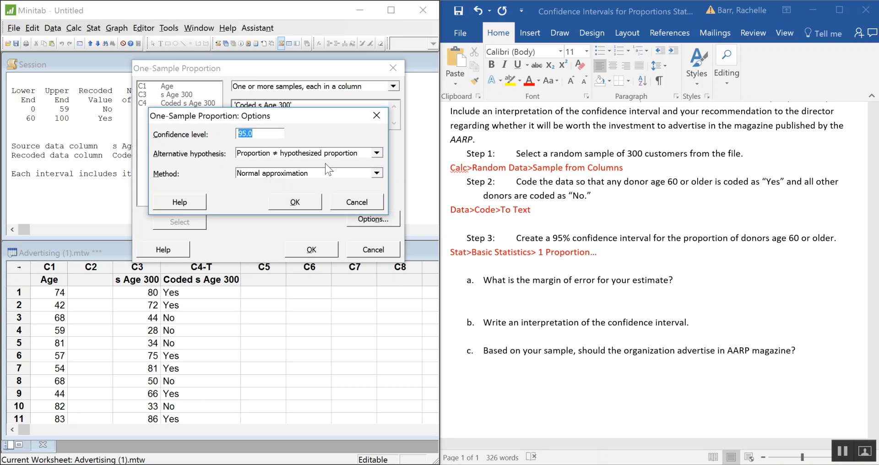
click(301, 202)
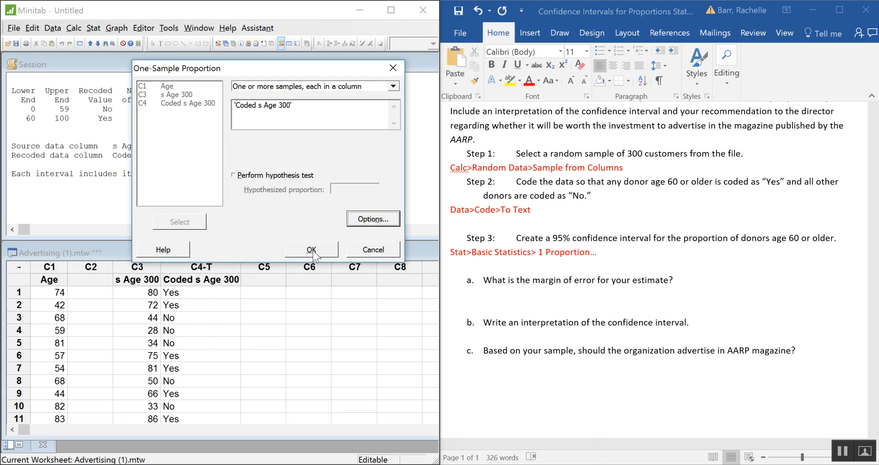
click(312, 251)
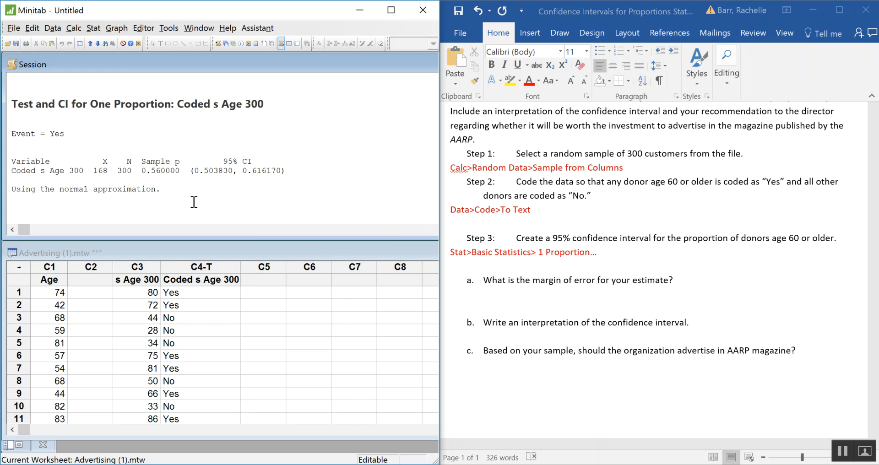
Copy the "Test and CI for One Proportion" output from the Minitab session into the Word worksheet, above question a
drag(194, 202, 5, 97)
key(ctrl+c)
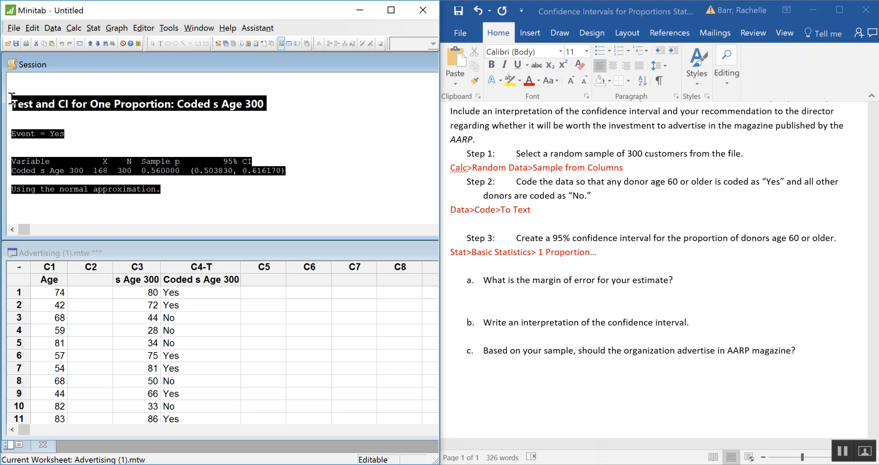
click(593, 280)
click(524, 270)
key(ctrl+v)
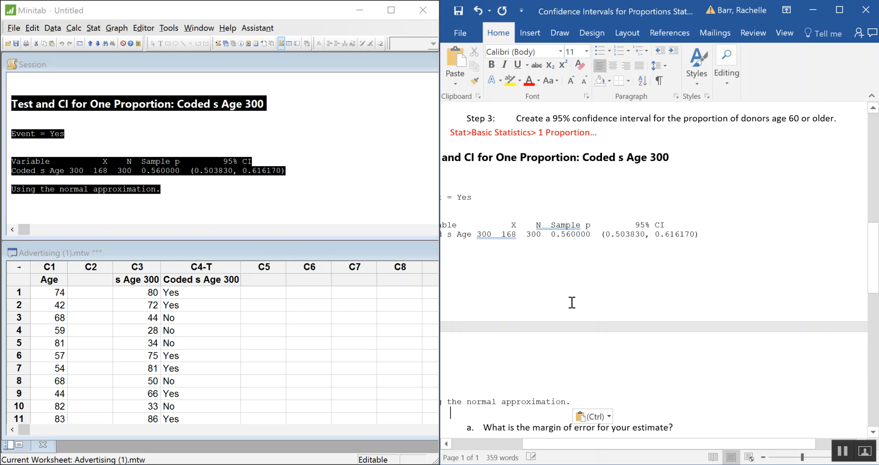
Remove the extra blank lines inside the pasted proportion output and add a blank line between it and question a
drag(606, 443, 569, 439)
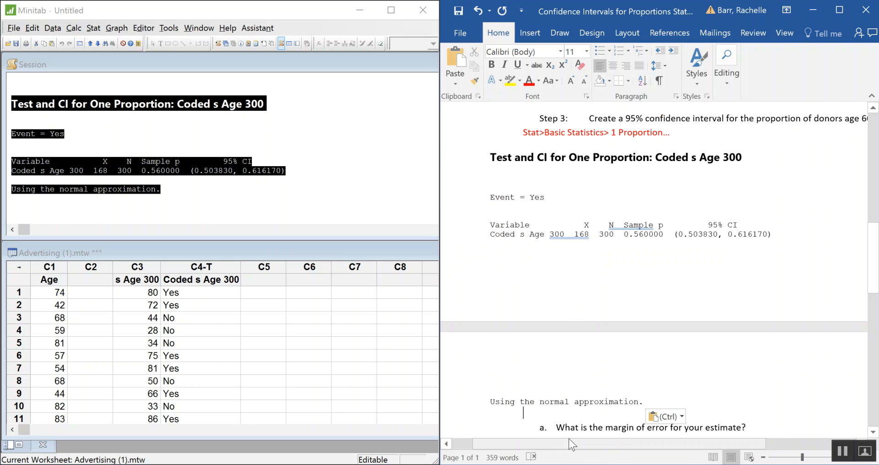
click(561, 176)
key(Delete)
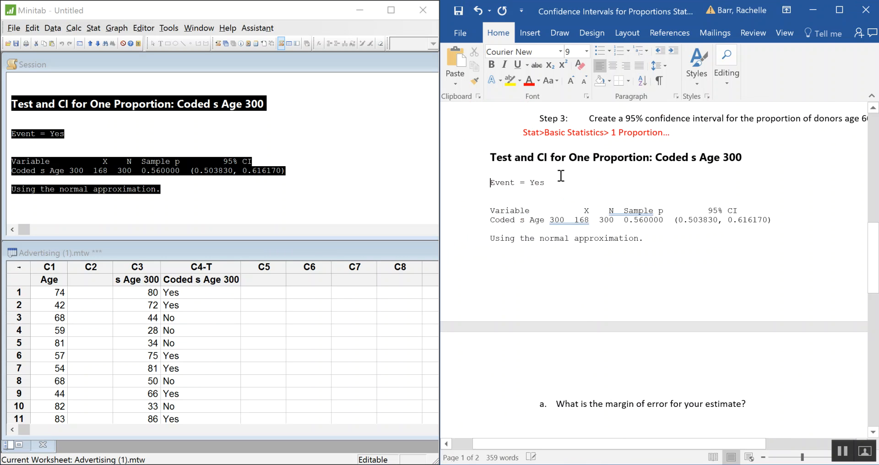
key(BackSpace)
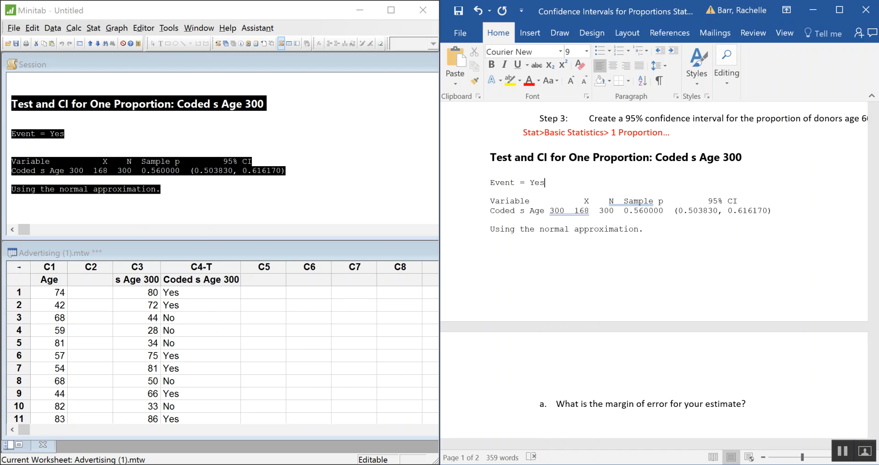
key(Up)
key(BackSpace)
key(Down)
key(Down)
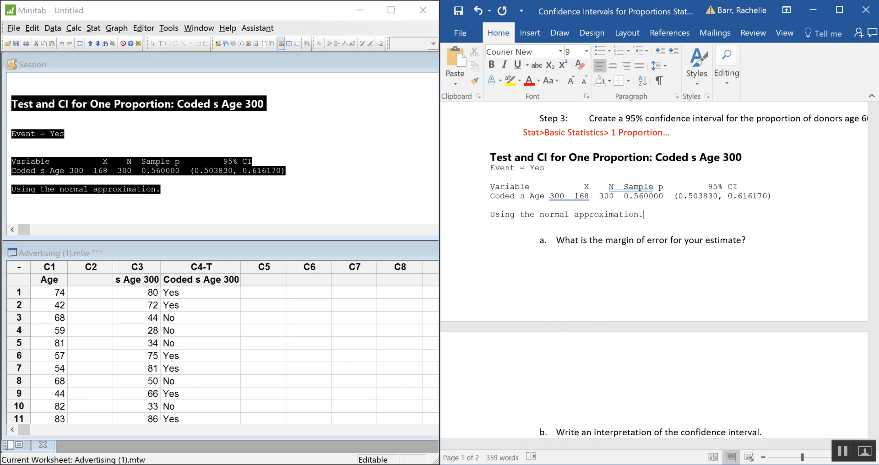
key(Down)
key(Return)
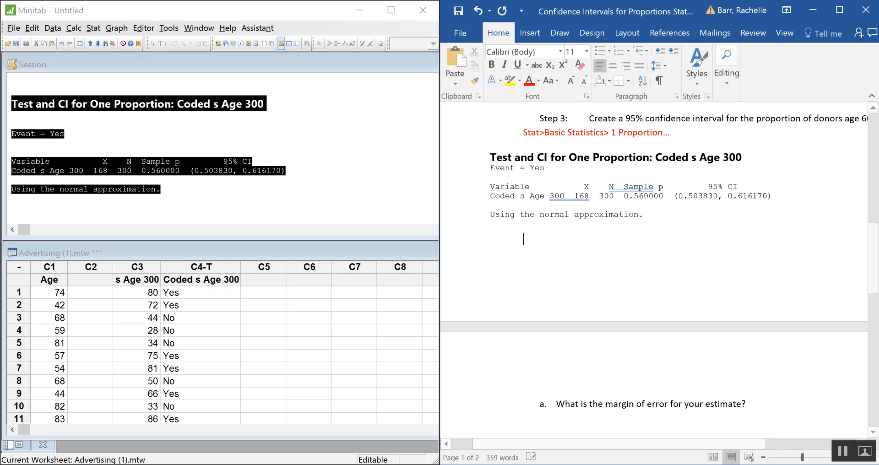
Insert blank lines after the Step 3 instruction so the pasted output moves to the second page with questions a to c
click(623, 143)
key(Down)
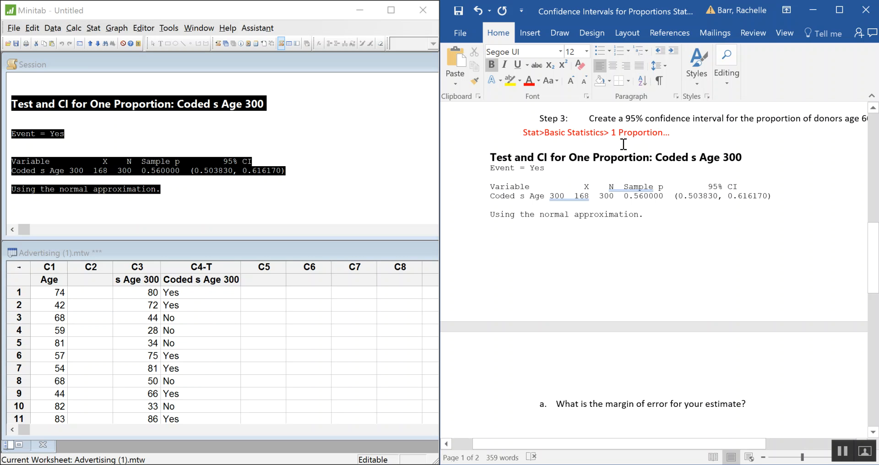
click(753, 129)
key(Return)
key(Return)
key(Return)
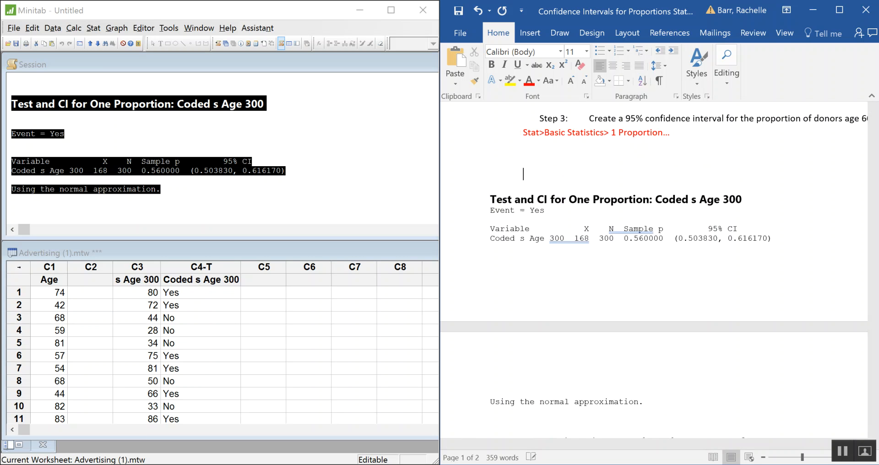
key(Return)
key(Return)
key(Return)
key(Return)
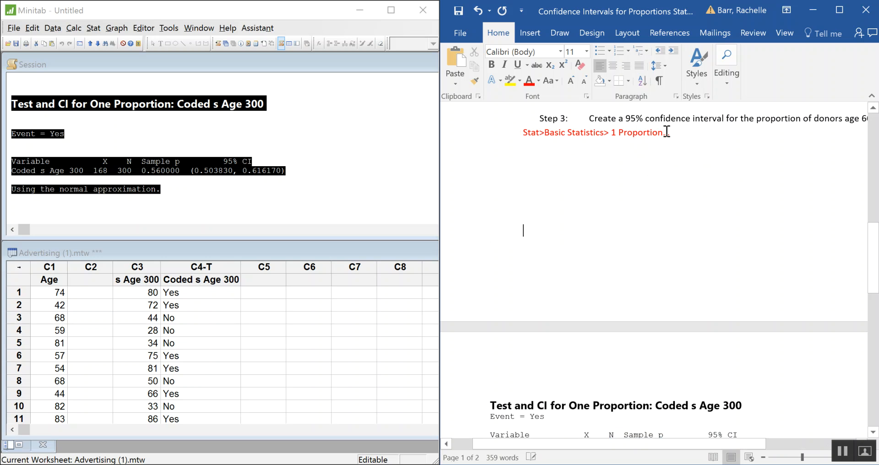
scroll(665, 132, down, 5)
scroll(657, 100, down, 2)
scroll(676, 127, down, 2)
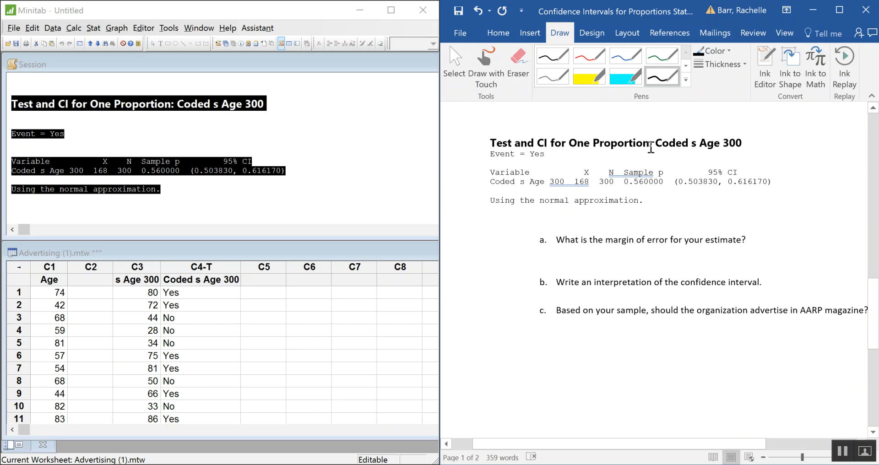
click(497, 33)
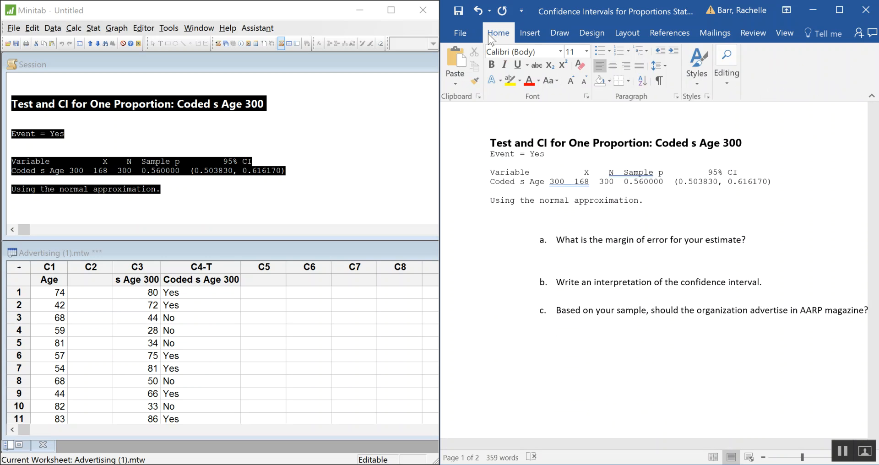
Write the margin-of-error subtraction ".616170-.56000=" below question a, followed by a blank line
click(554, 261)
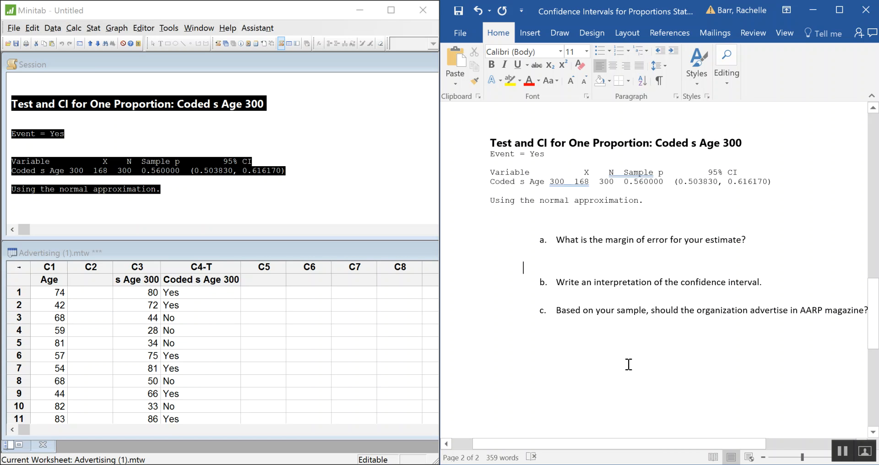
text(6)
text(.616)
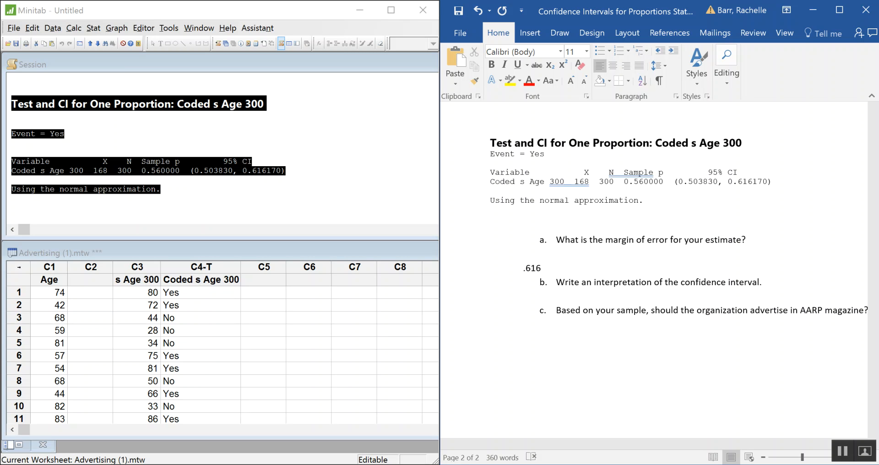
text(170-.56000=)
key(Return)
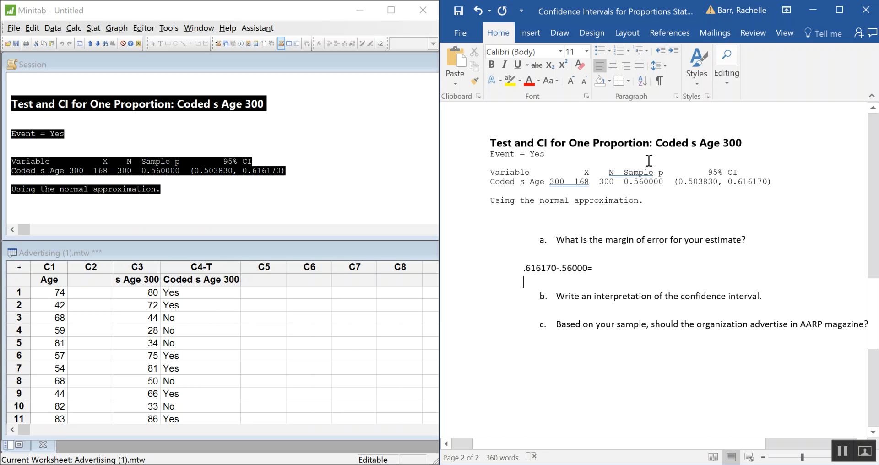
click(611, 276)
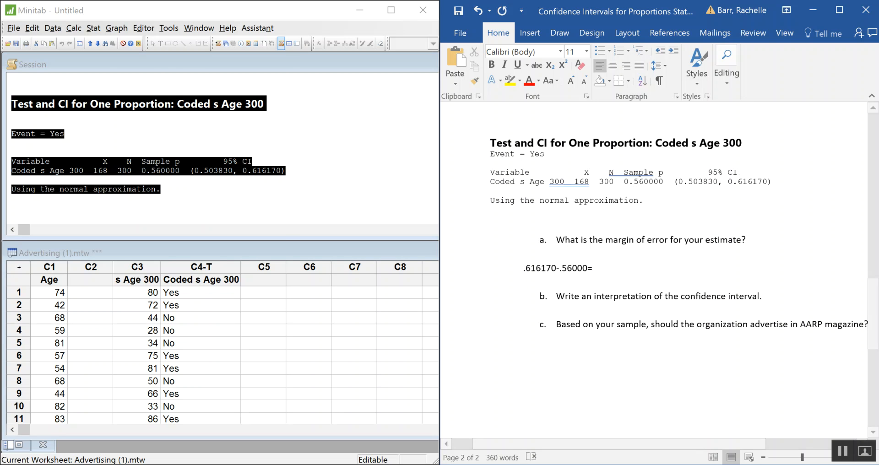
Switch to Calculator, clear the previous value and compute 0.616170 minus 0.56000
click(498, 464)
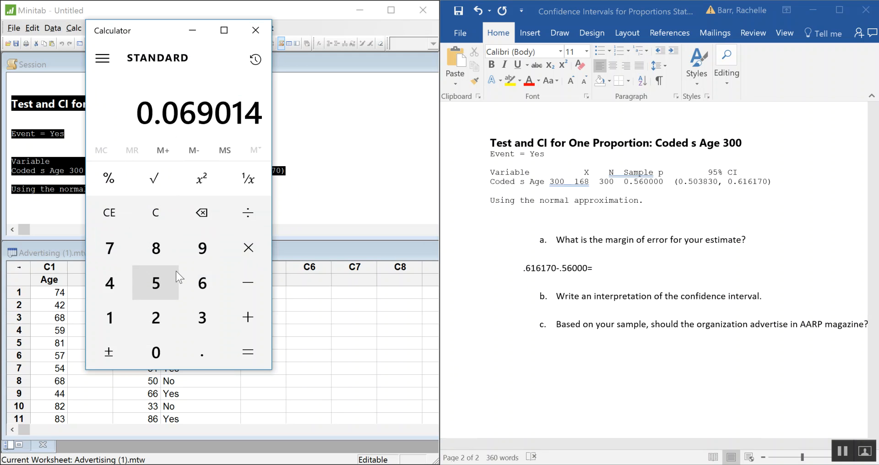
click(254, 59)
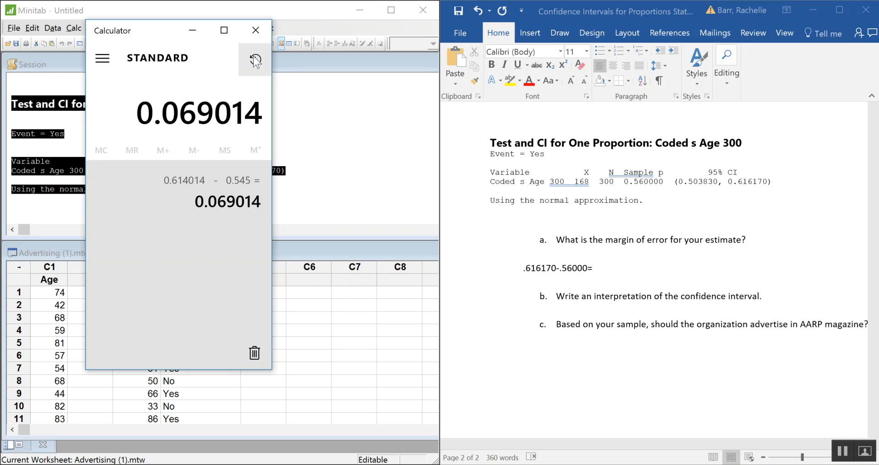
click(255, 58)
click(169, 215)
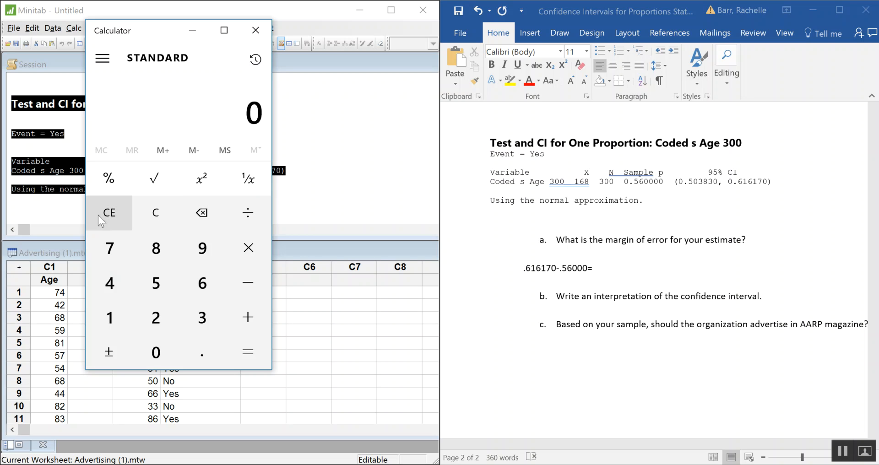
text(.)
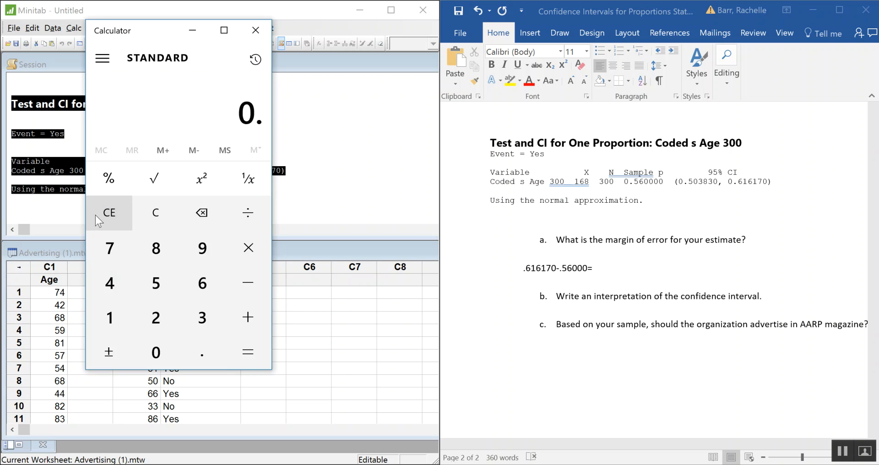
text(616170)
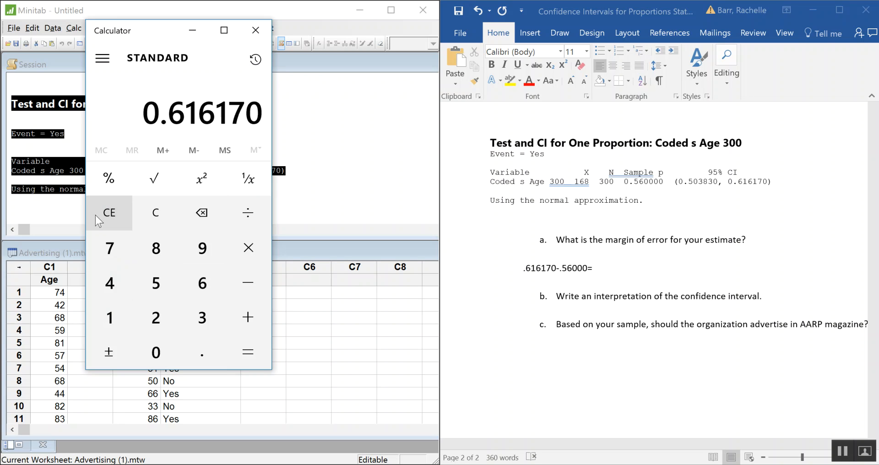
key(minus)
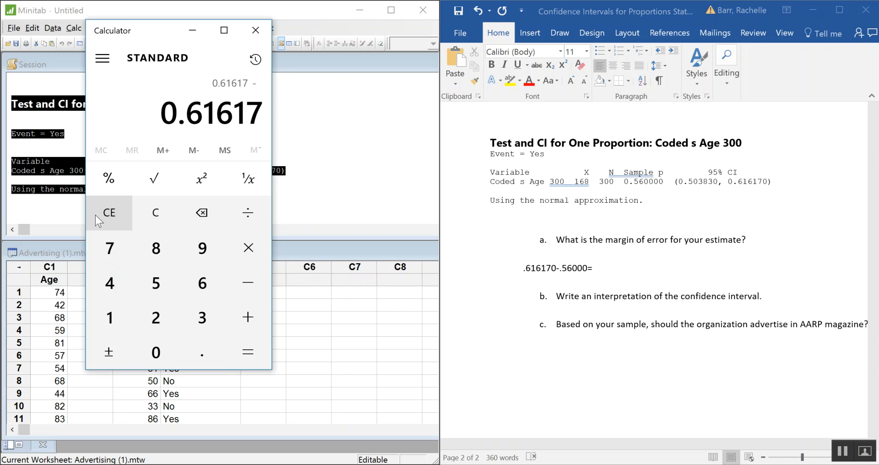
text(.56)
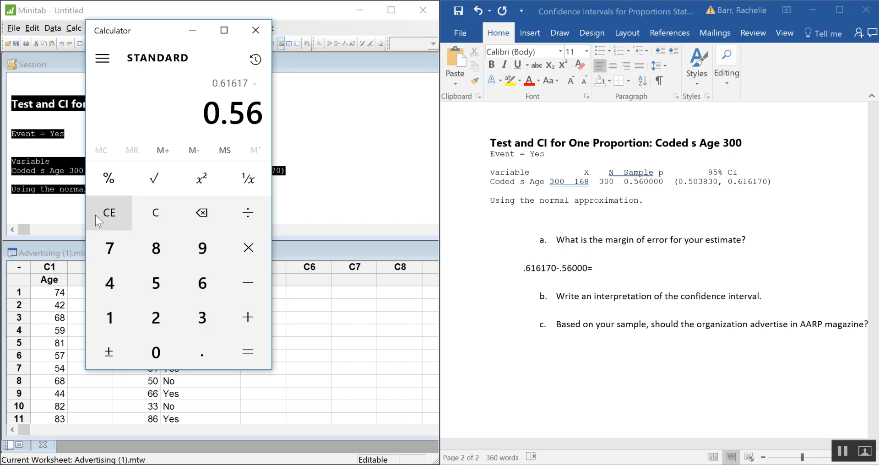
text(000)
key(Return)
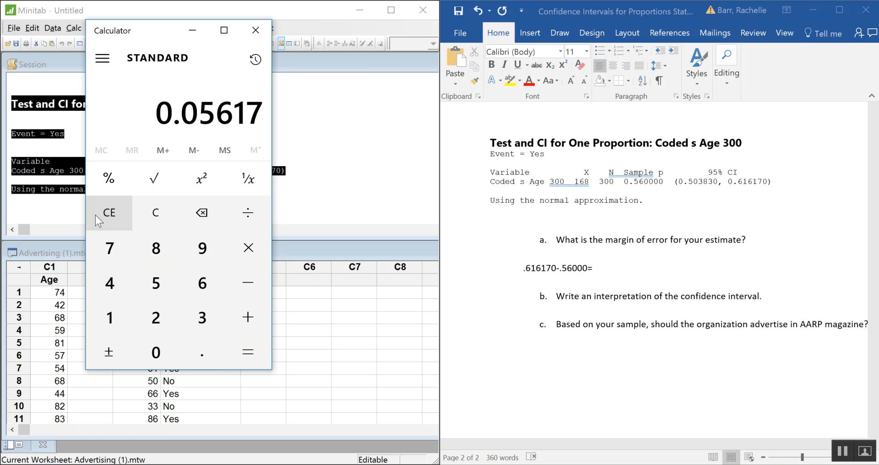
Back in Word, complete the equation under question a with 0.05617 and highlight the result in yellow
click(629, 270)
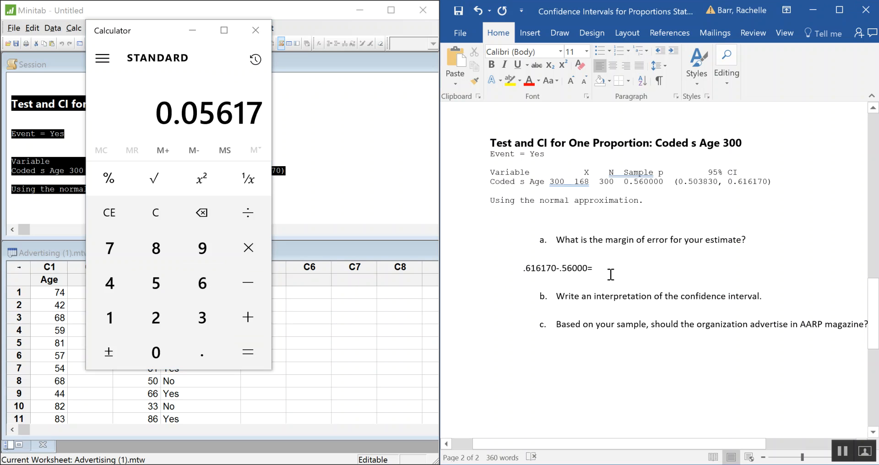
text(.05617)
drag(633, 271, 591, 270)
click(509, 81)
key(Left)
text(0)
Begin the answer below question b with "We are 95% confident"
click(685, 316)
drag(729, 443, 770, 451)
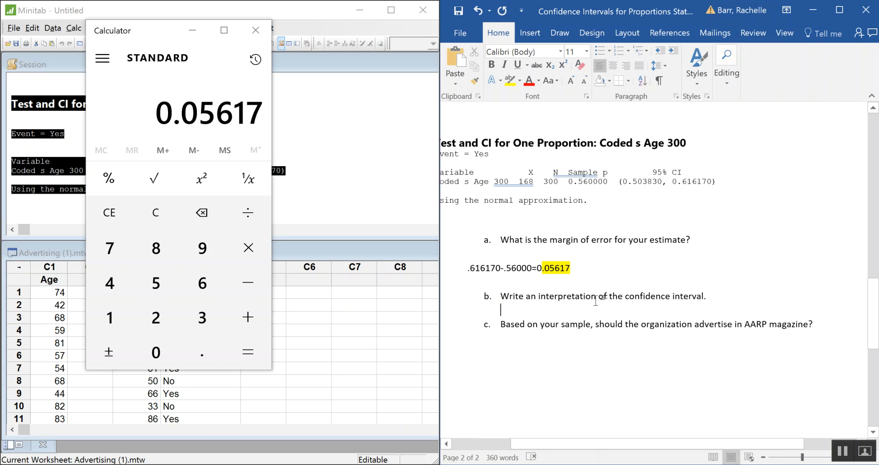
text(We are )
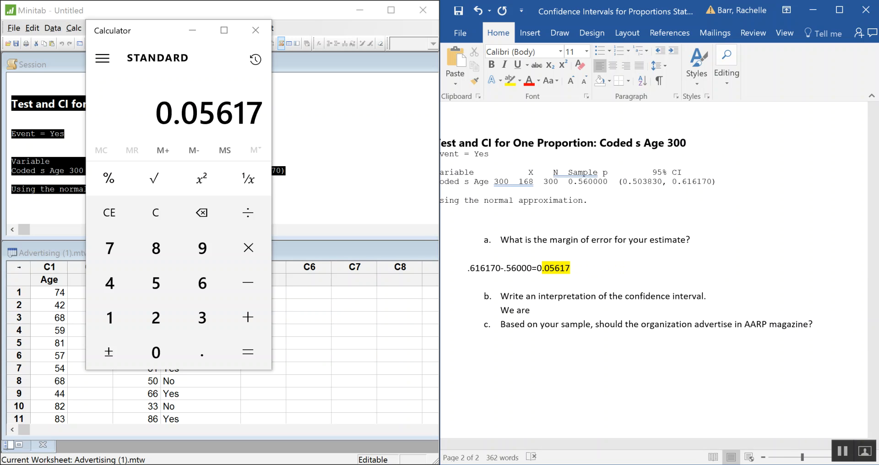
text(95% confident)
Format the answer text under question b as bold, purple and size 12
drag(618, 311, 500, 310)
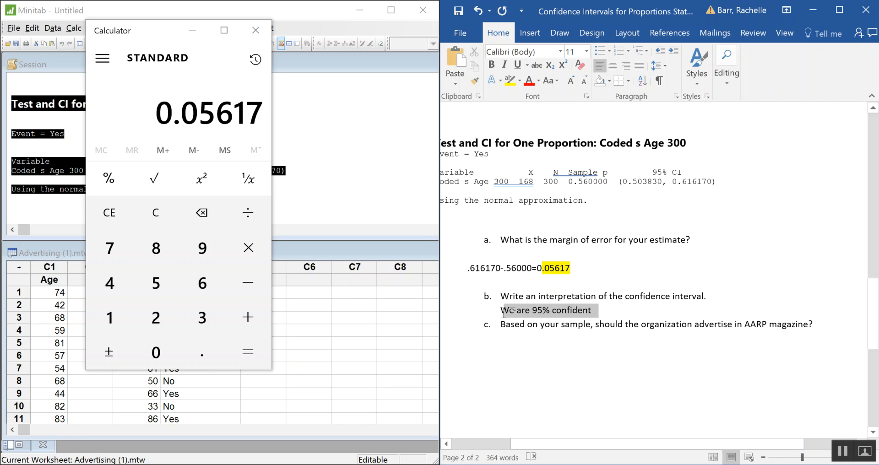
click(491, 66)
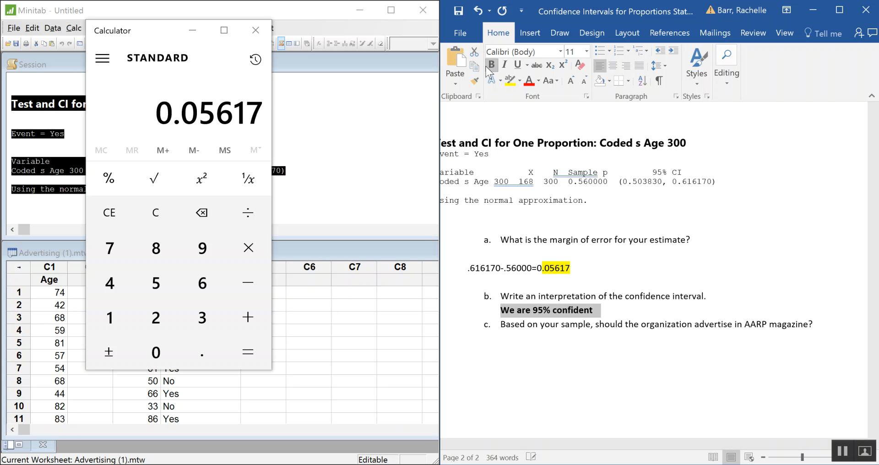
click(537, 81)
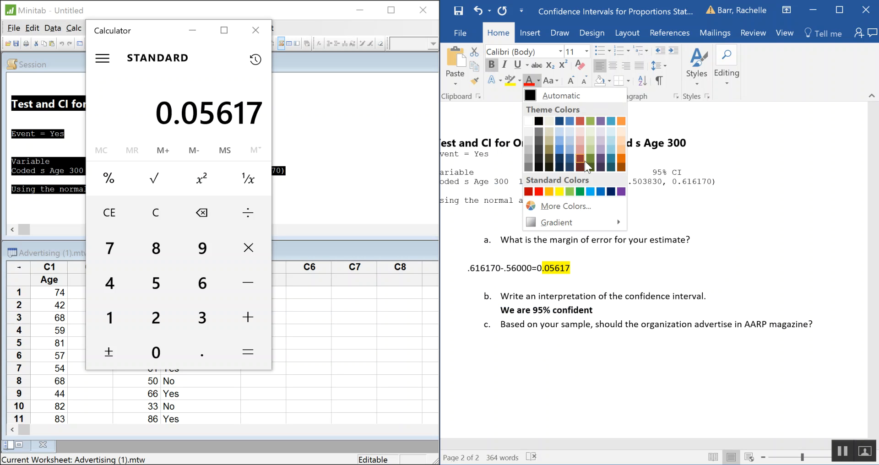
click(621, 191)
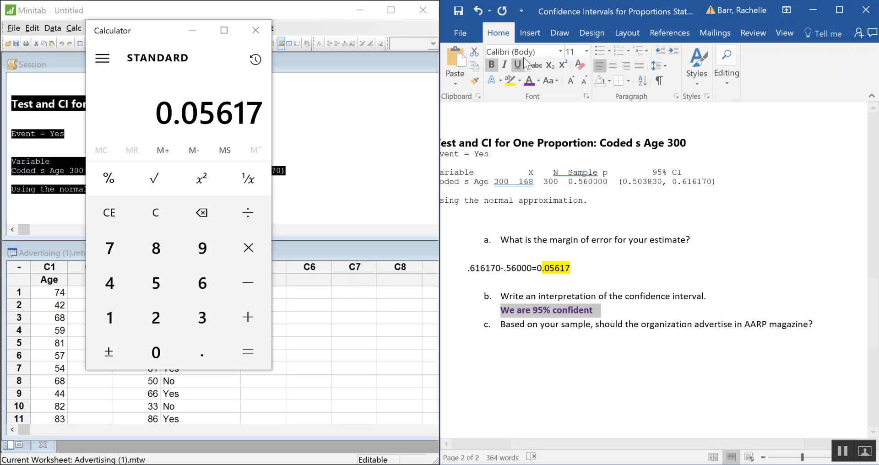
click(576, 86)
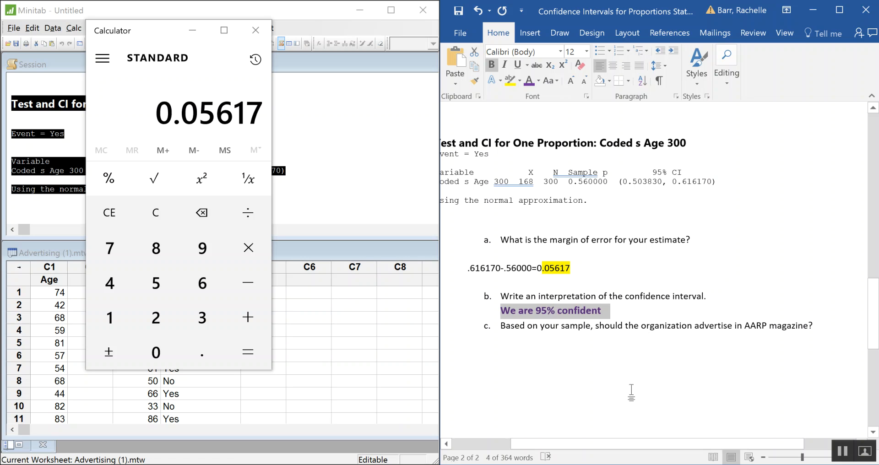
Continue the answer to question b with "that the proportion of"
click(610, 311)
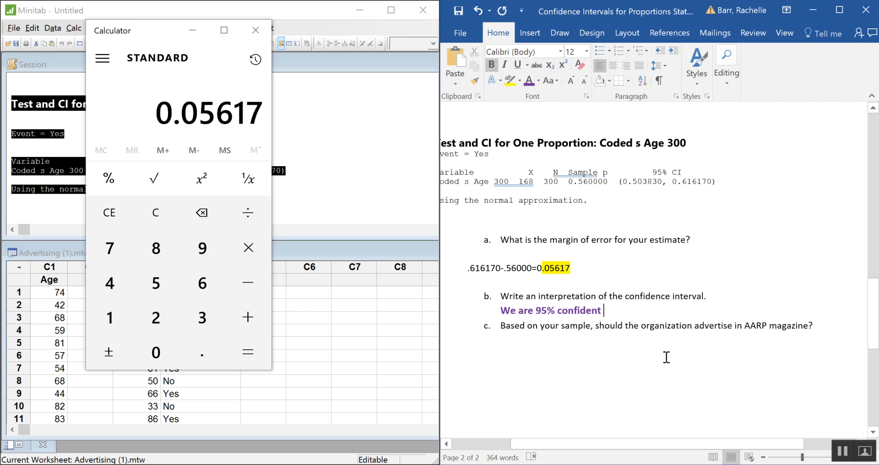
text(that)
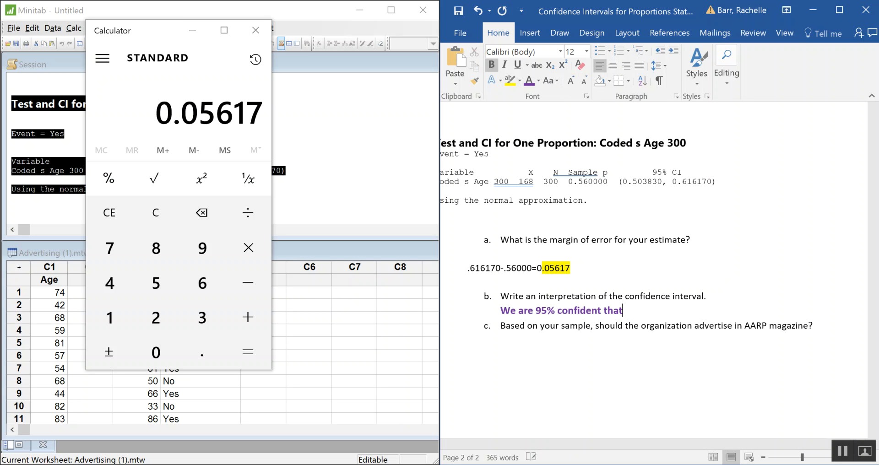
text( the proportion of)
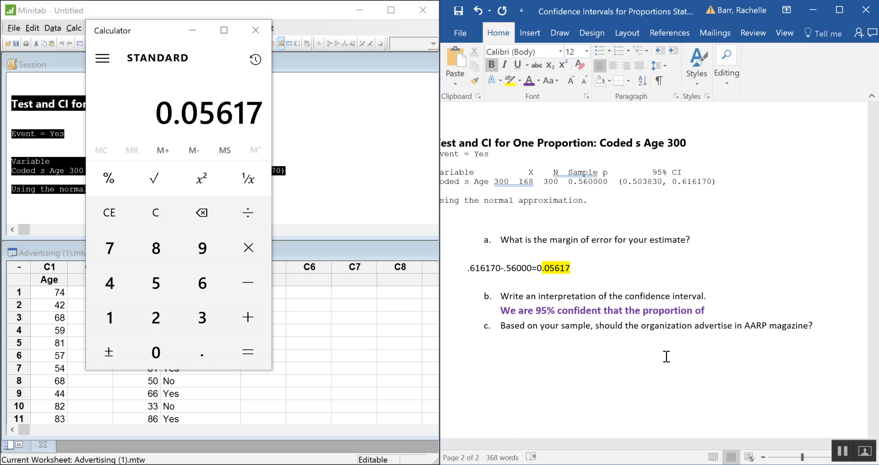
Check the problem statement for the population, and extend the question b answer with "donors to the organization which are"
scroll(673, 360, up, 10)
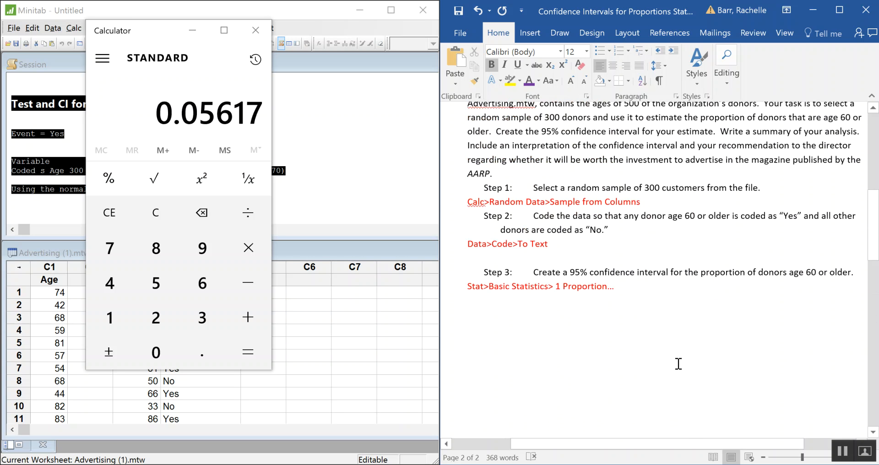
scroll(678, 364, up, 3)
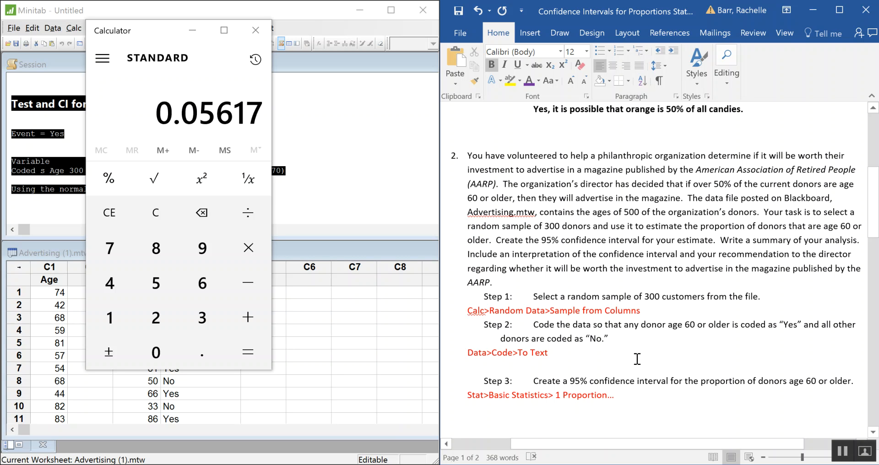
click(526, 463)
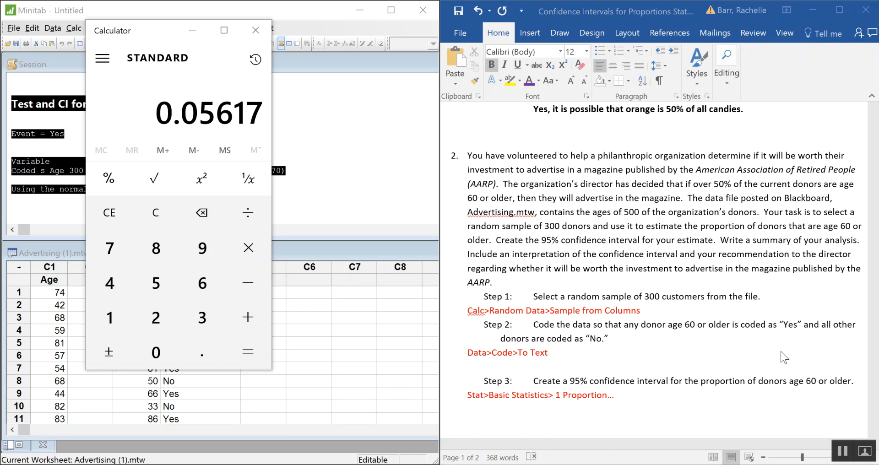
scroll(783, 357, down, 10)
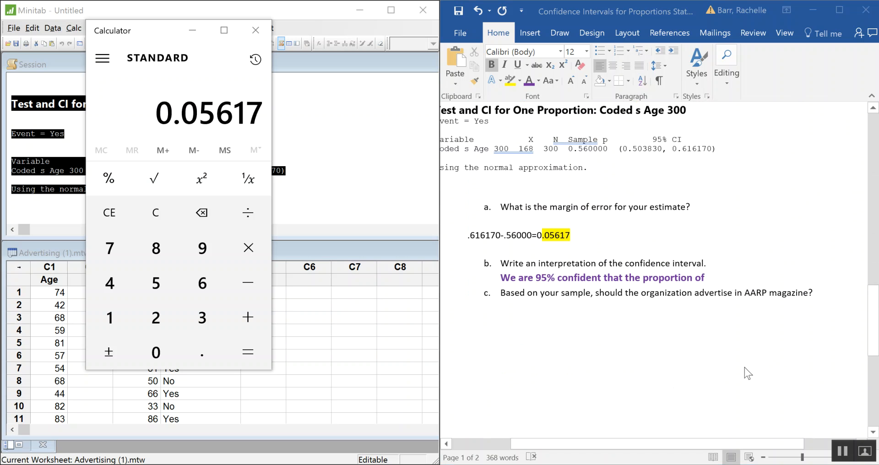
click(711, 278)
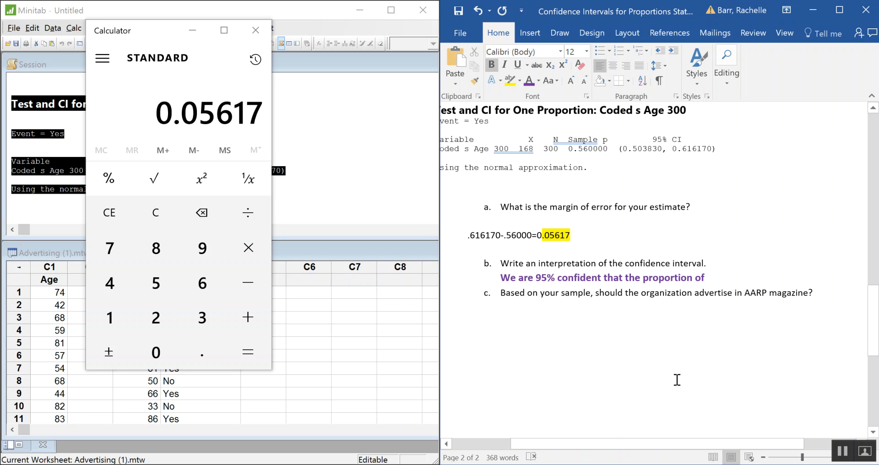
text(of)
key(BackSpace)
key(BackSpace)
key(BackSpace)
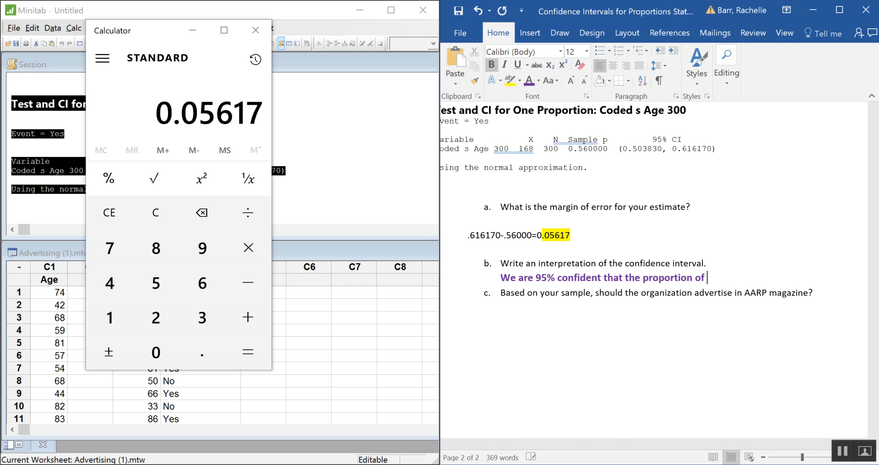
text(donors to the o)
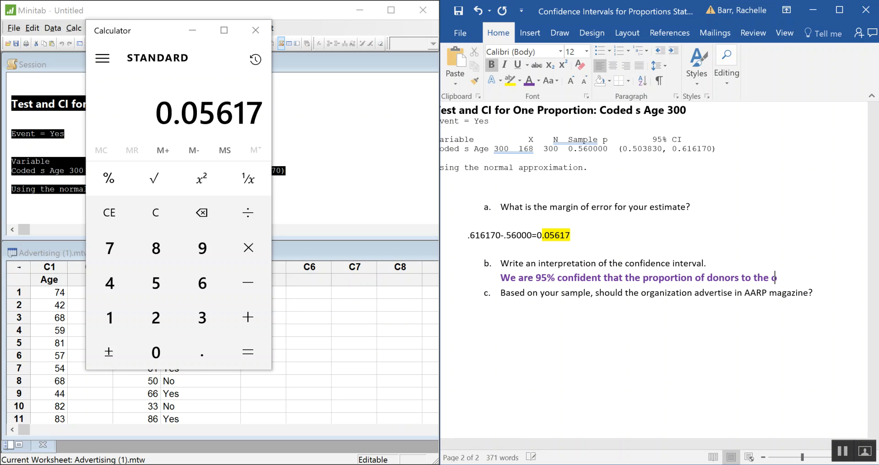
text(rganization which are)
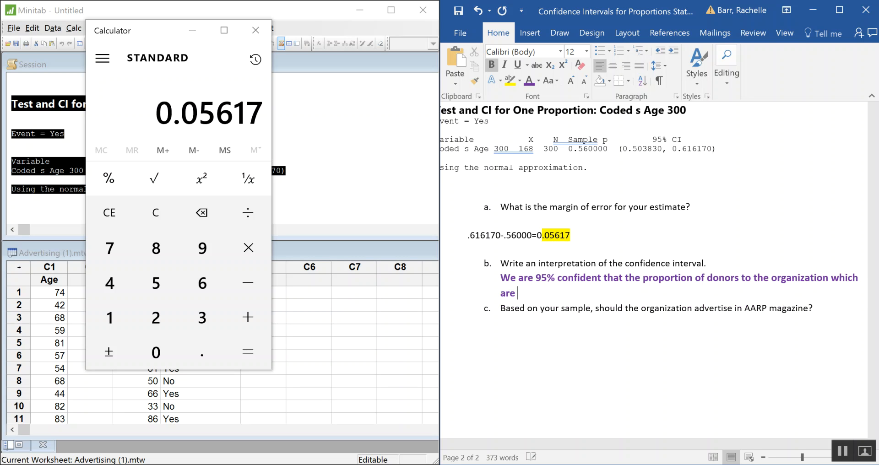
text( over )
text(5)
text(60)
text( is b)
text(etween )
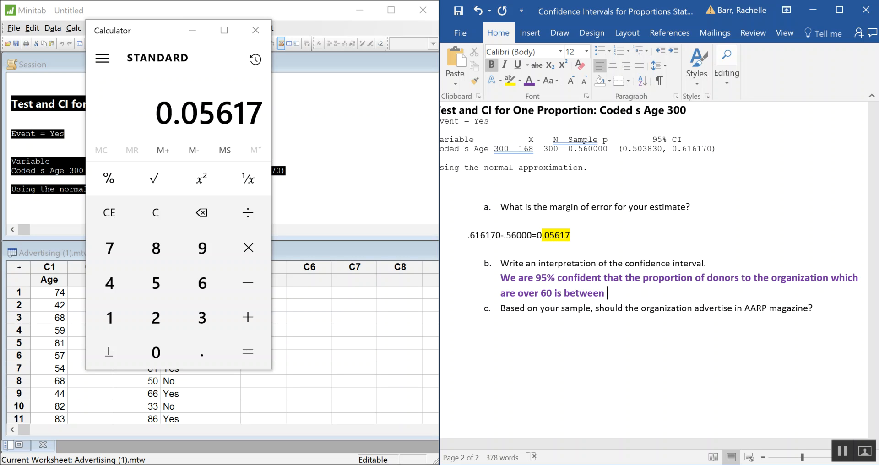
text(61.617 and50.)
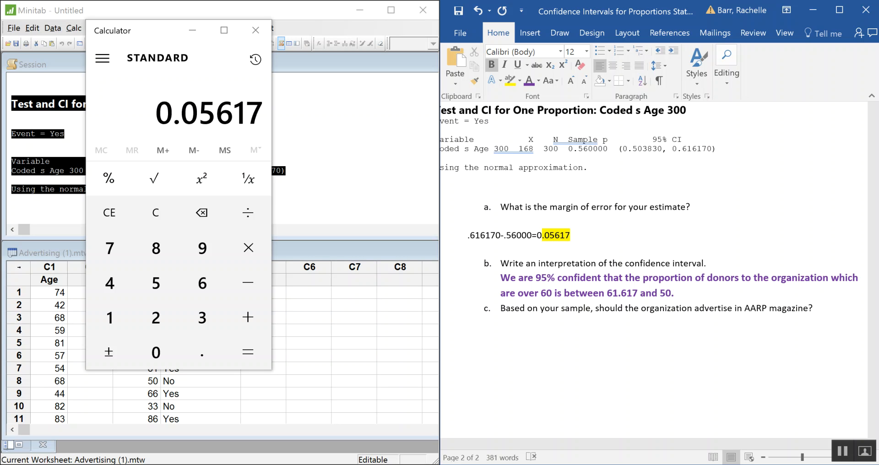
text(3)
text(83)
text(%)
text(%)
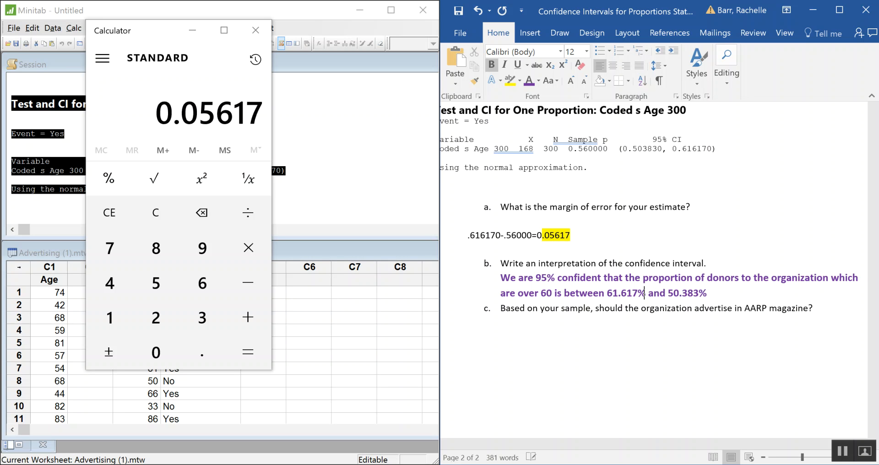
Finish the question b sentence with the interval limits "61.617% and 50.383%."
click(724, 294)
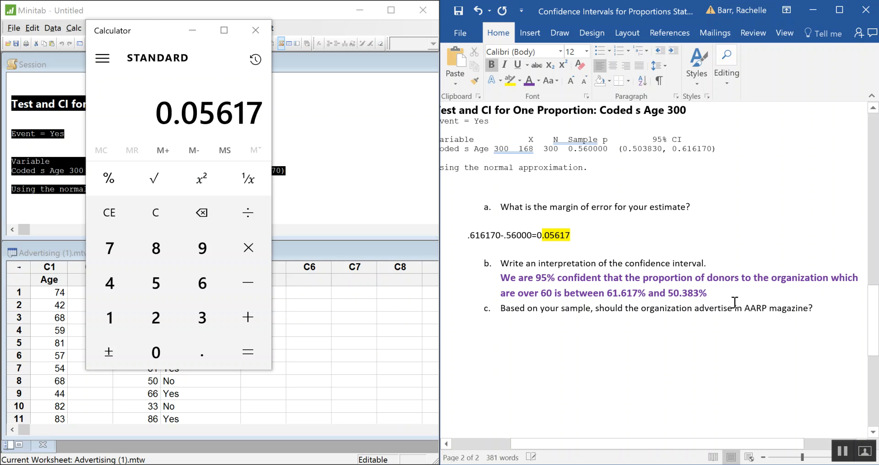
text(.)
Add an unlettered answer line beneath question c and set its text to 14-point purple
click(823, 308)
key(Return)
key(BackSpace)
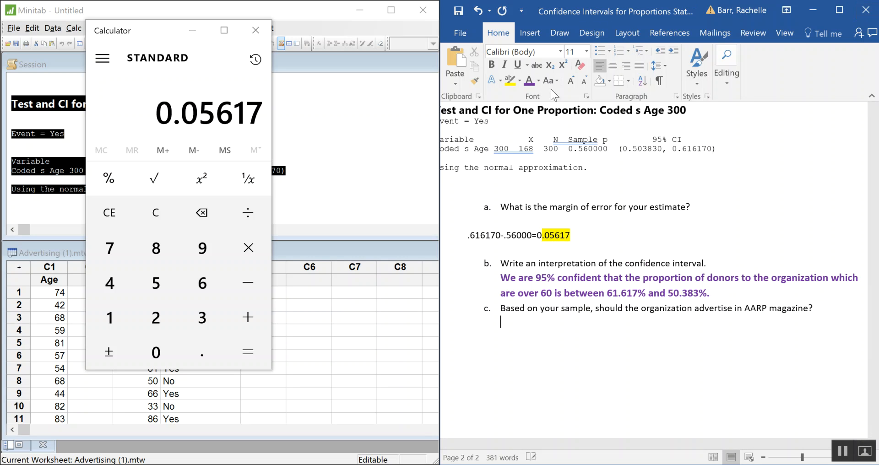
click(571, 80)
click(571, 80)
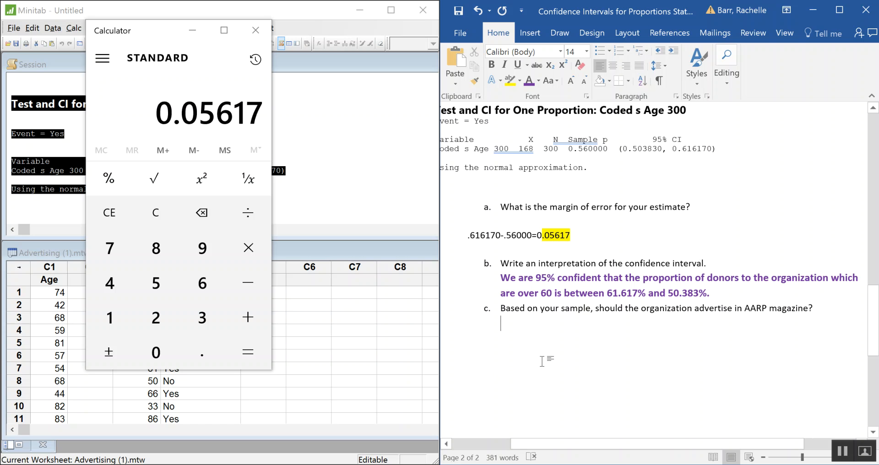
Compare the director's advertising criterion in the problem statement with the 95% confidence interval in the output
scroll(700, 342, up, 10)
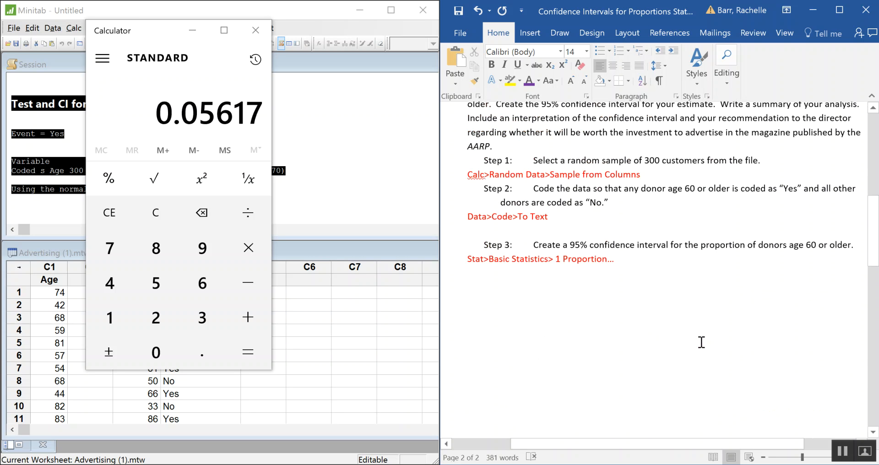
scroll(700, 343, up, 5)
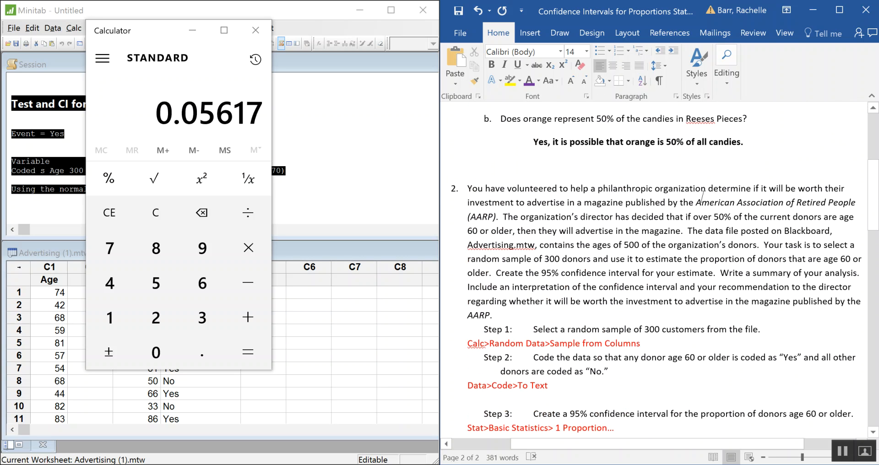
scroll(728, 219, down, 12)
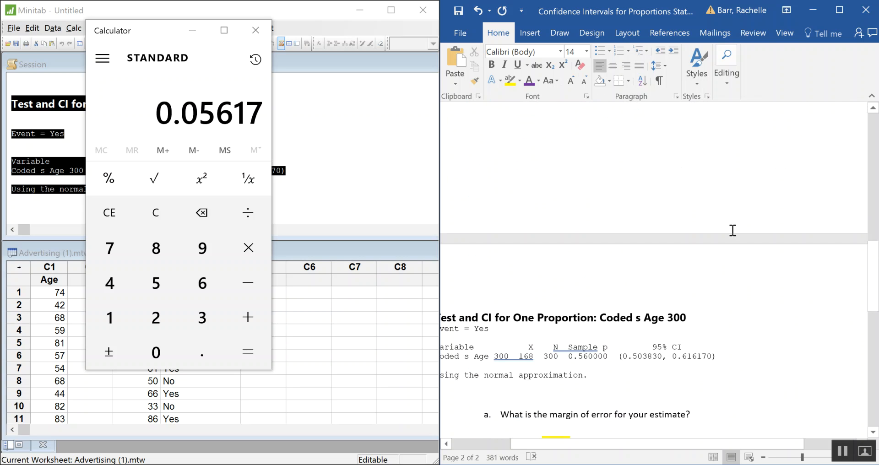
scroll(733, 230, down, 6)
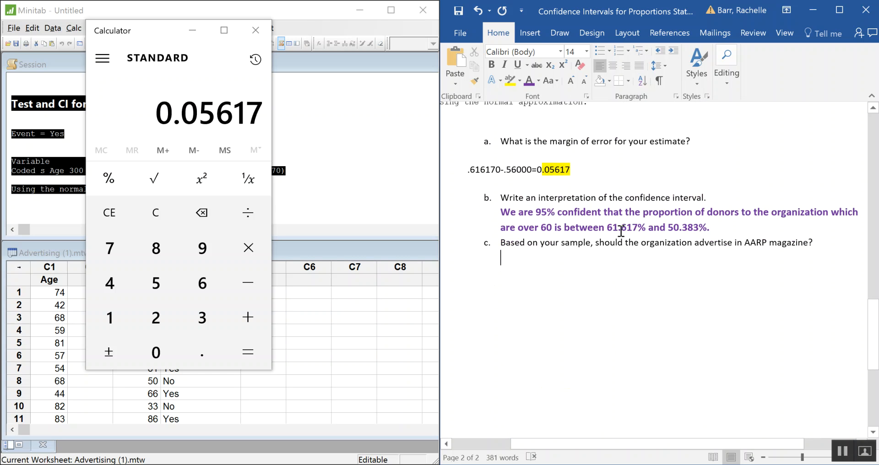
scroll(621, 231, up, 1)
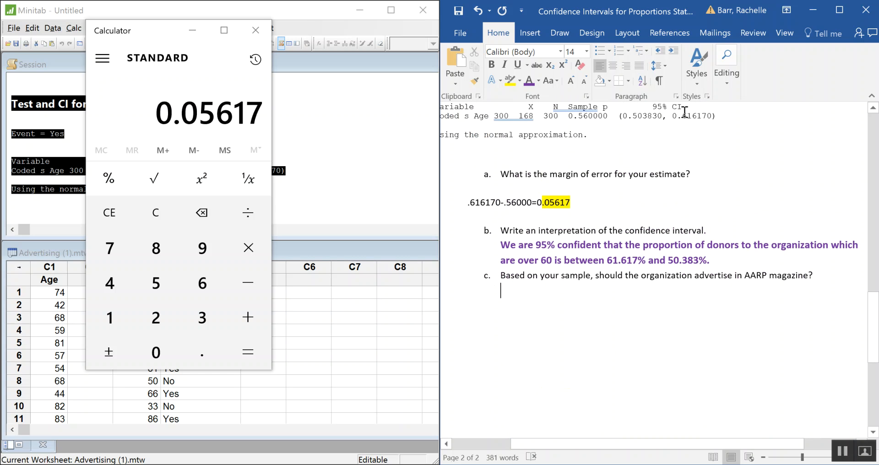
scroll(698, 126, down, 1)
scroll(704, 143, up, 2)
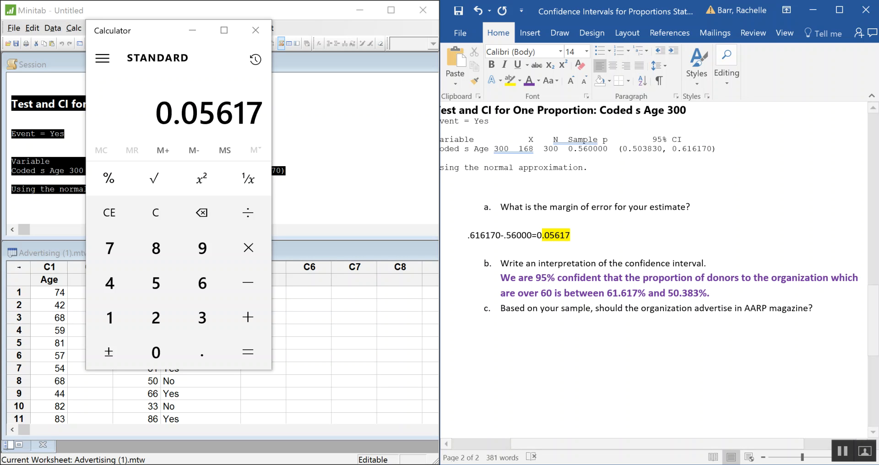
Begin the question c answer with "Yes they should advertise in the magazine since"
text(Yes)
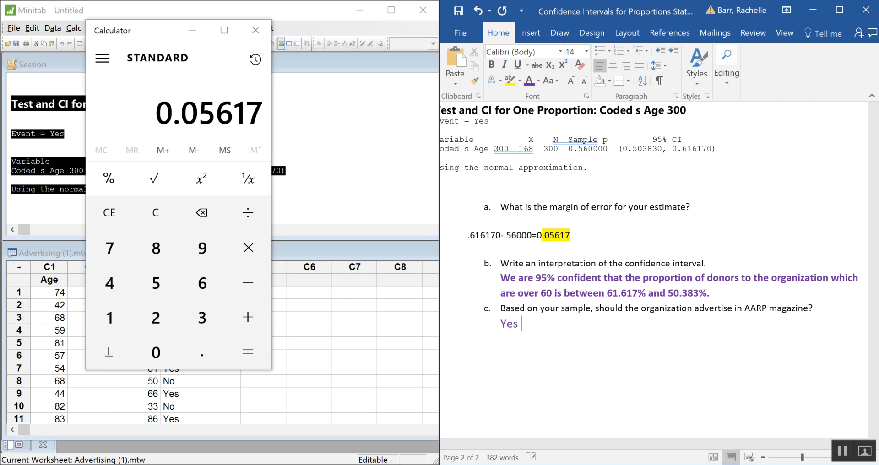
text( they sho)
text(ad)
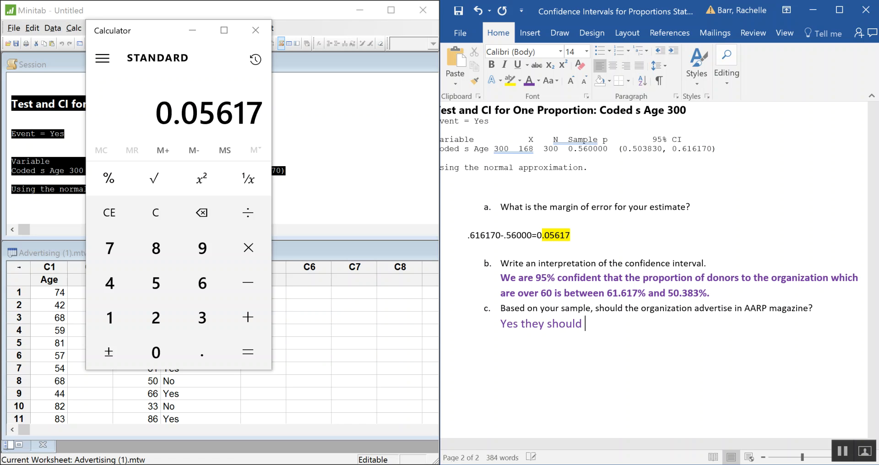
text(vertiz)
key(BackSpace)
text(se in the mag)
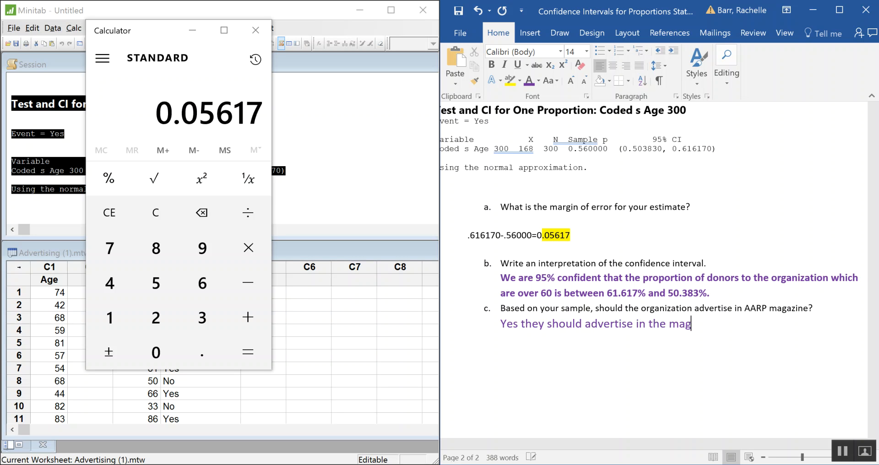
text(azine since over )
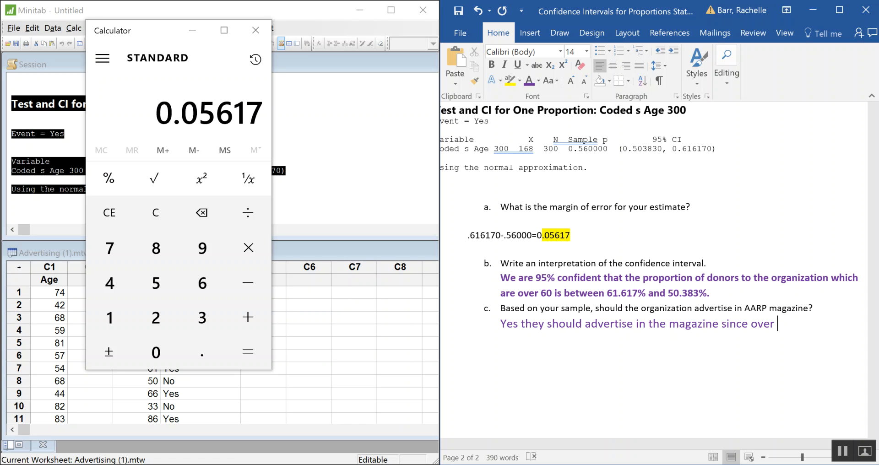
text(50%)
key(BackSpace)
key(BackSpace)
key(BackSpace)
key(BackSpace)
key(BackSpace)
key(BackSpace)
key(BackSpace)
key(BackSpace)
Finish the question c sentence with "the confidence interval is above 50%."
text(the confidence int)
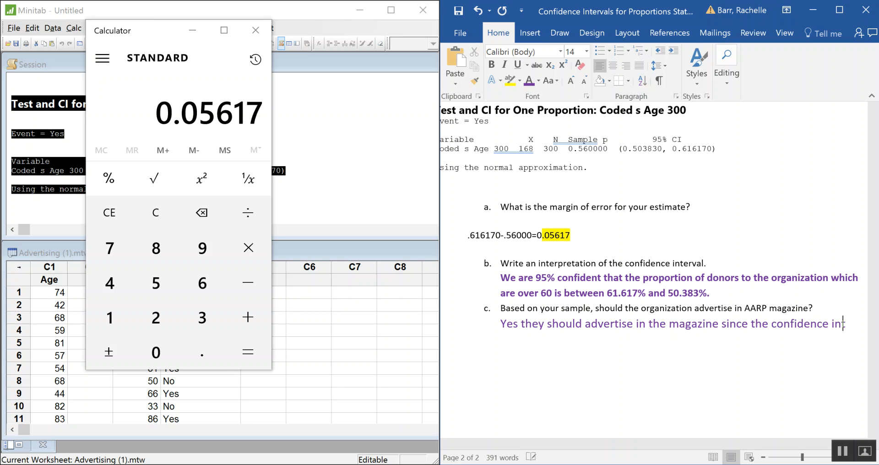
text(erval is a)
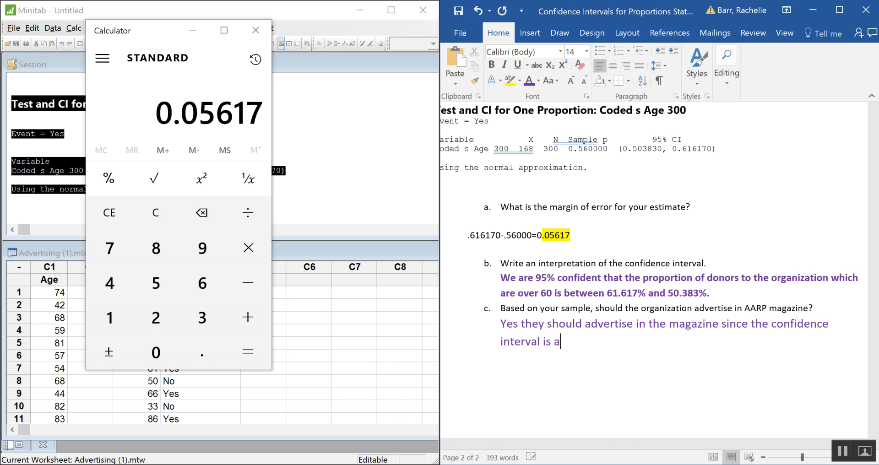
text(bove 50%.)
Close the calculator and extend the yellow highlight in the question a answer to cover all of 0.05617
scroll(759, 347, down, 3)
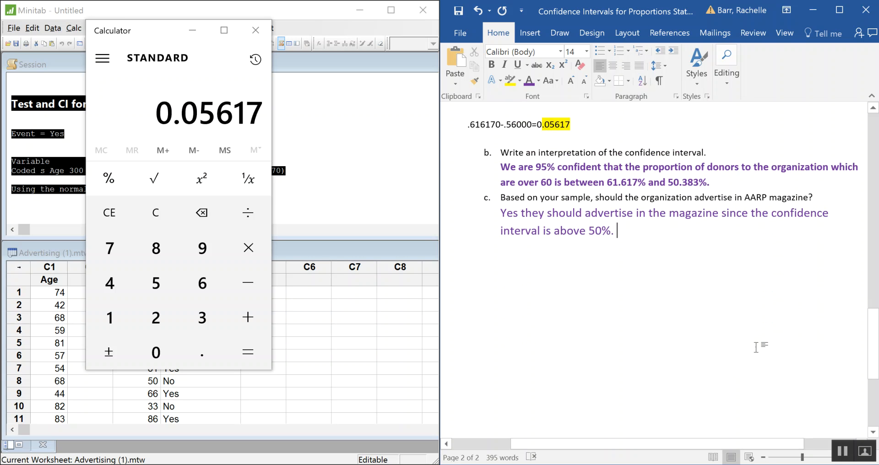
scroll(754, 347, up, 5)
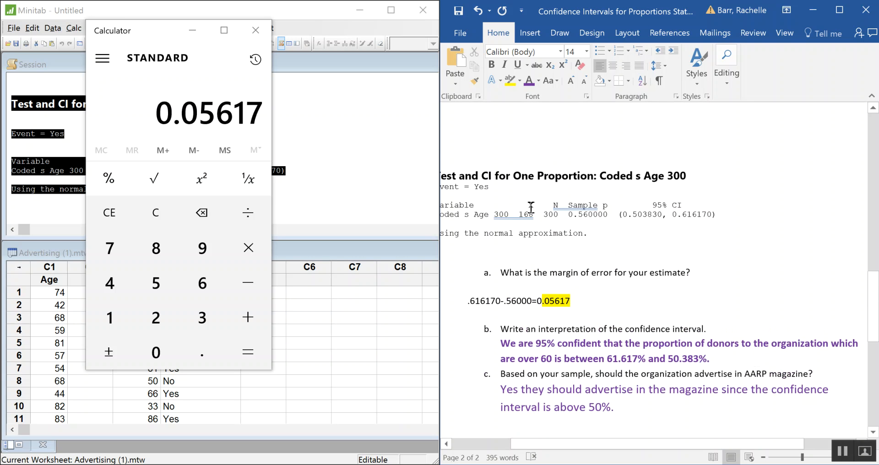
click(255, 30)
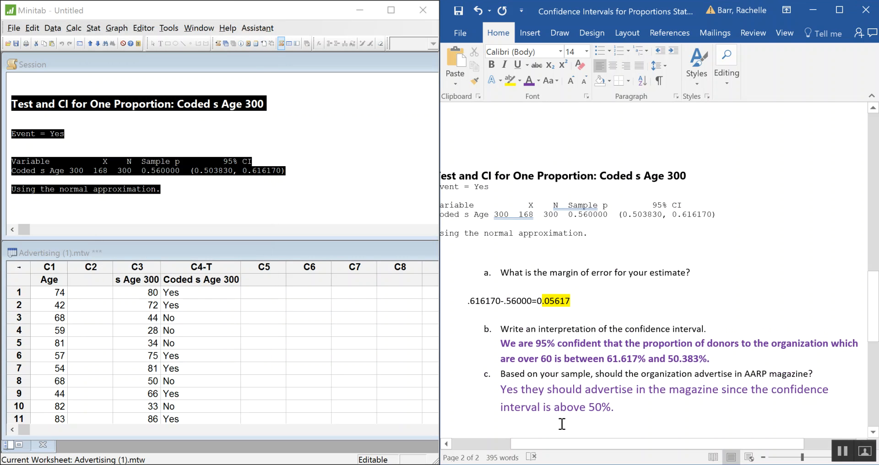
drag(544, 301, 536, 301)
click(508, 80)
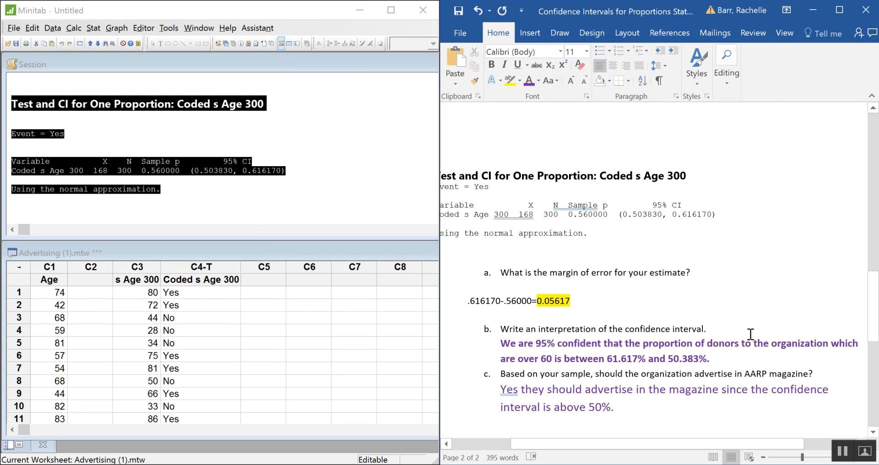